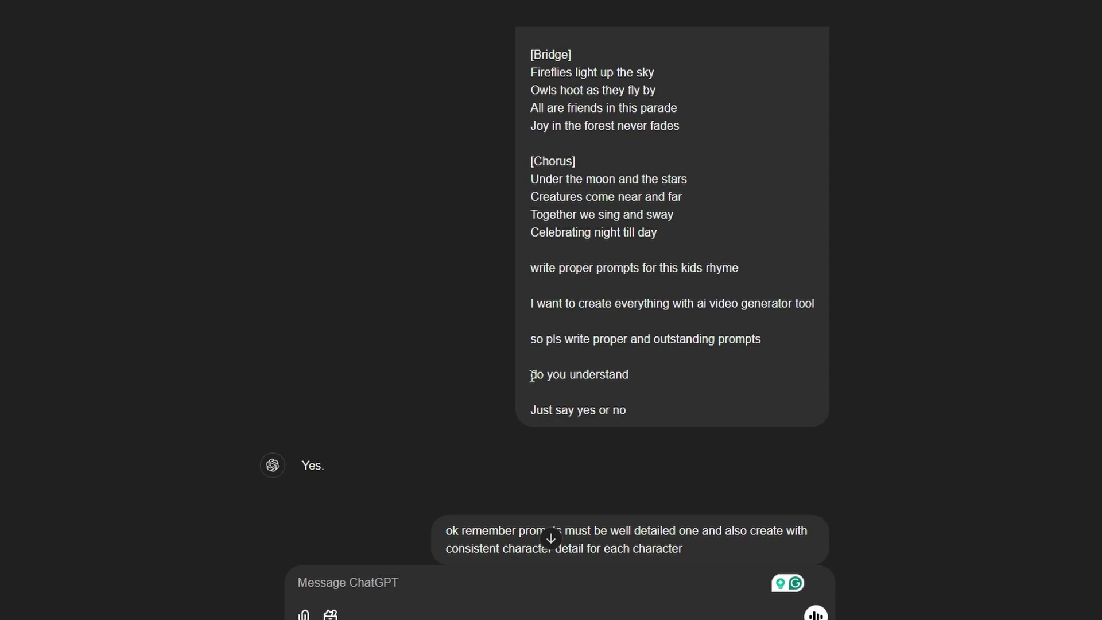
Review the ChatGPT request for prompts with "consistent character detail for each character" and the yes-or-no instruction before it
left_click_drag(581, 409, 626, 410)
scroll(704, 418, "down", 5)
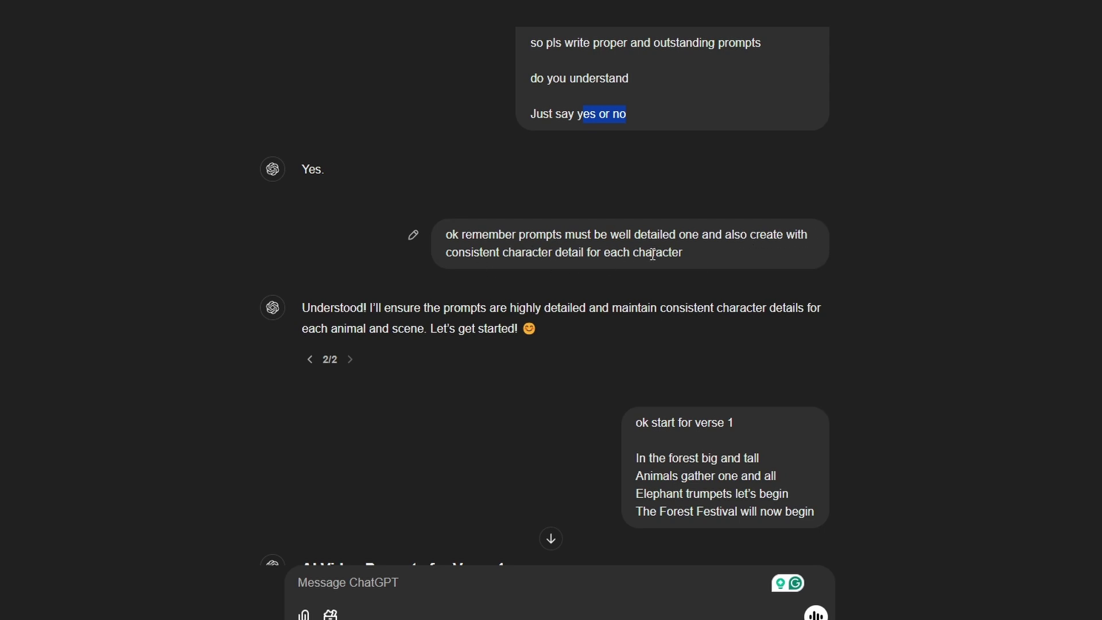
left_click_drag(452, 252, 508, 253)
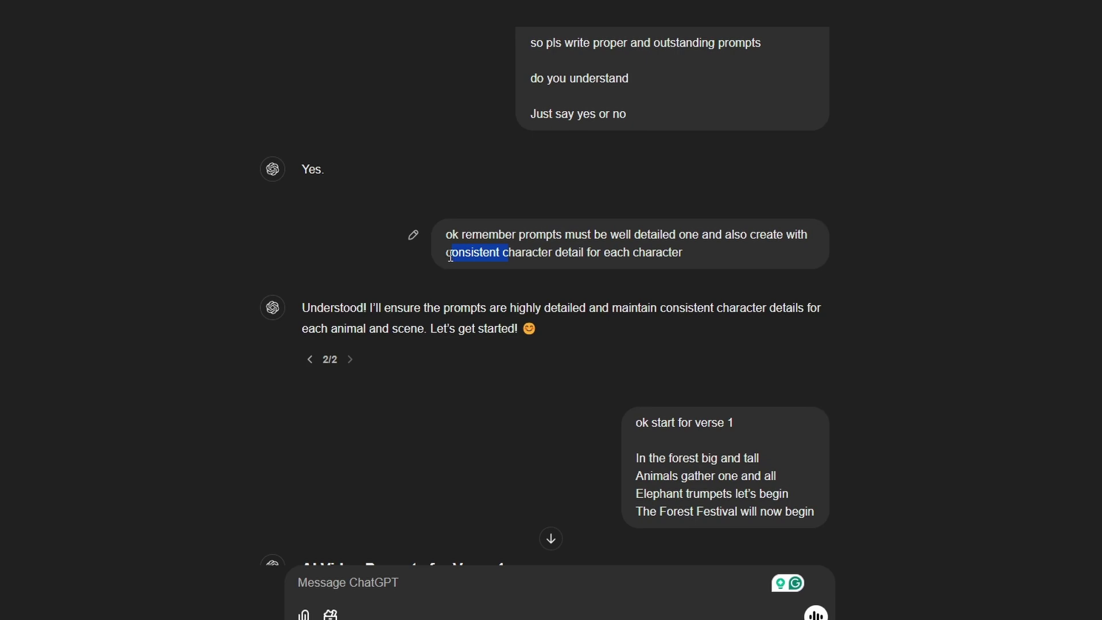
left_click(448, 255)
left_click_drag(448, 255, 684, 251)
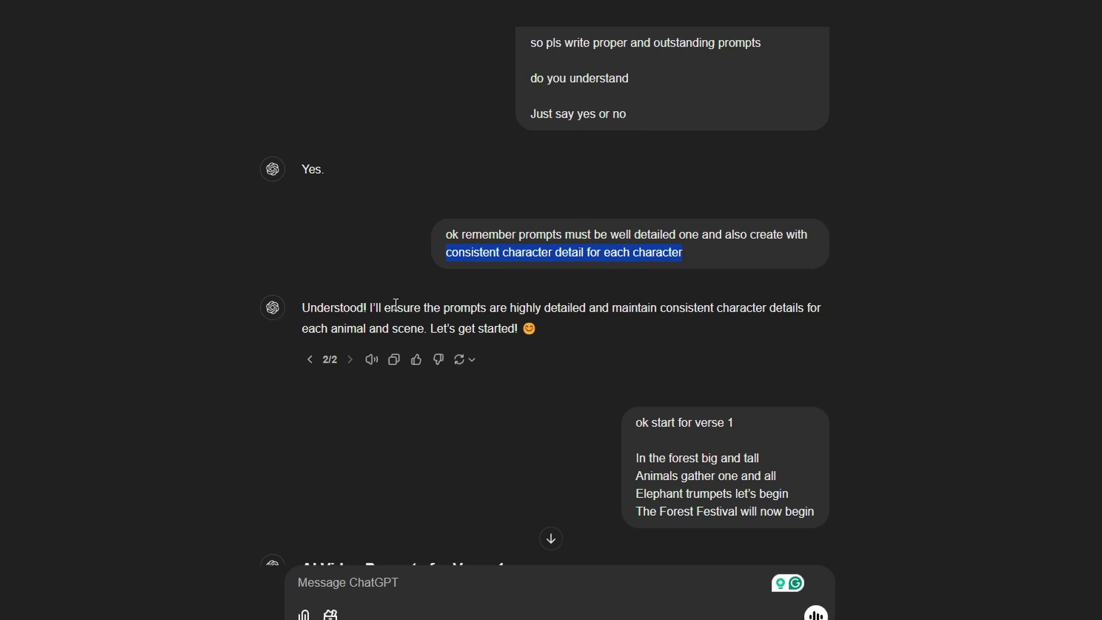
scroll(866, 469, "down", 4)
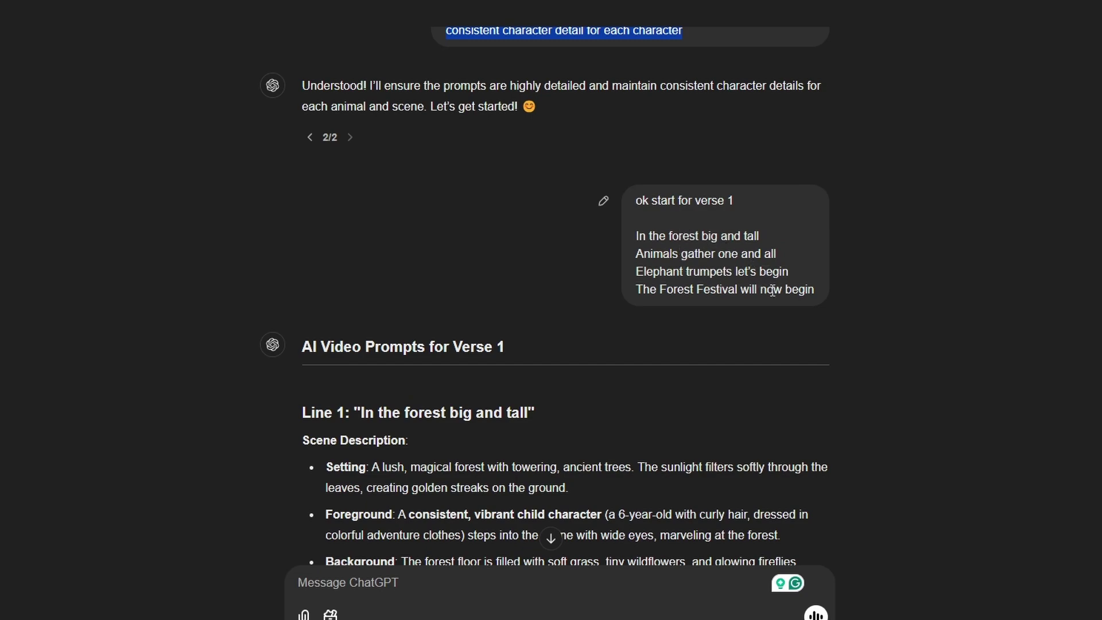
Examine the Verse 1 Line 1 heading, its scene description and the full text of its AI prompt
scroll(773, 290, "down", 4)
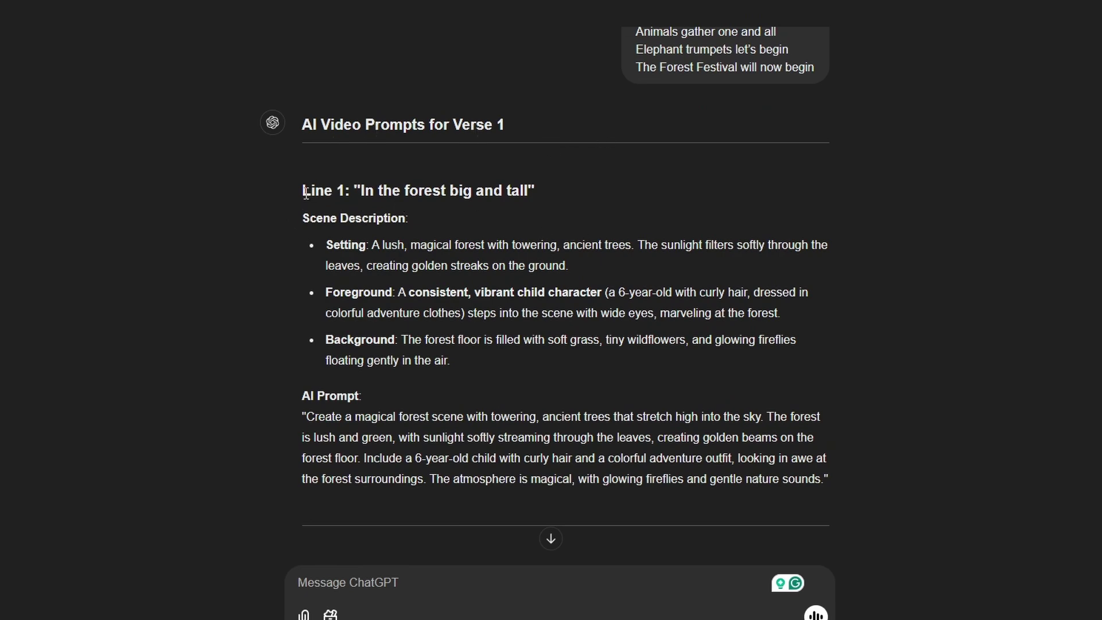
left_click_drag(307, 192, 603, 190)
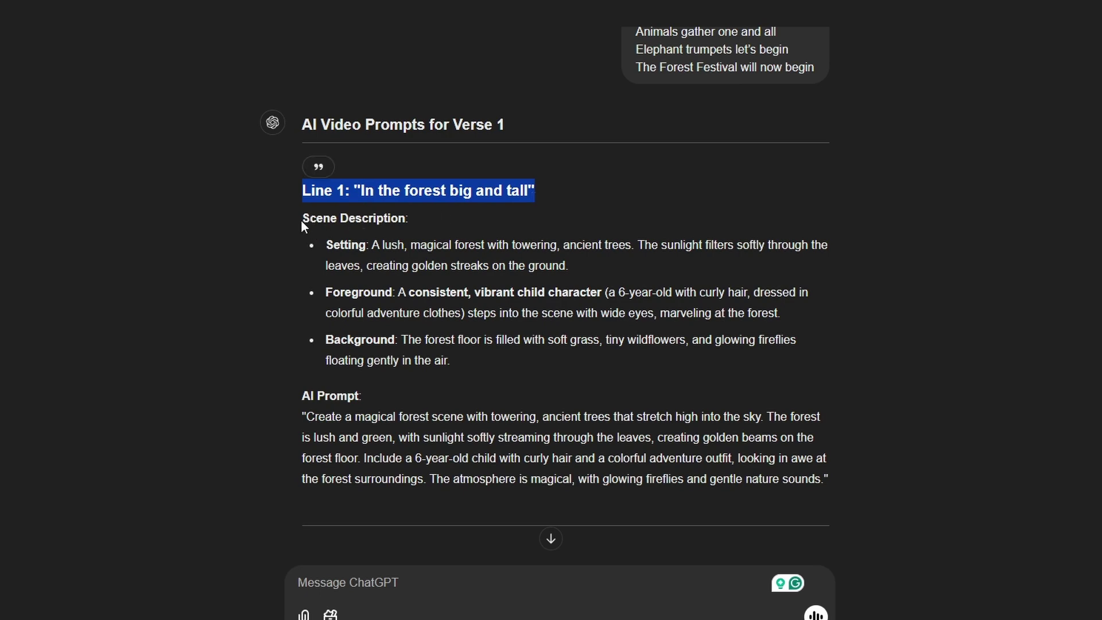
left_click_drag(300, 220, 438, 218)
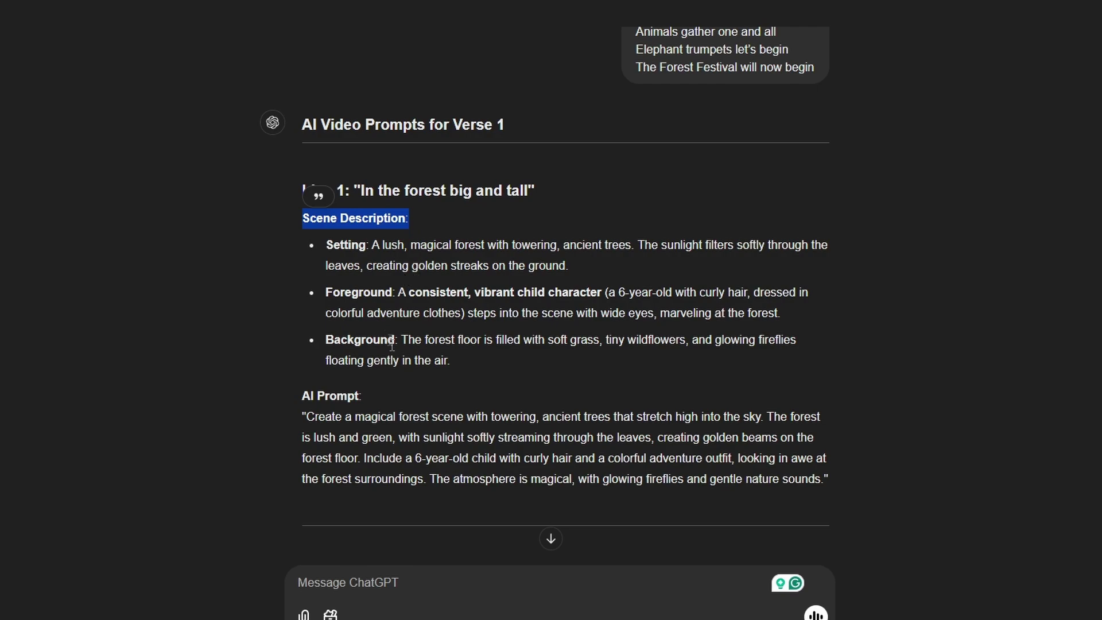
scroll(391, 343, "down", 4)
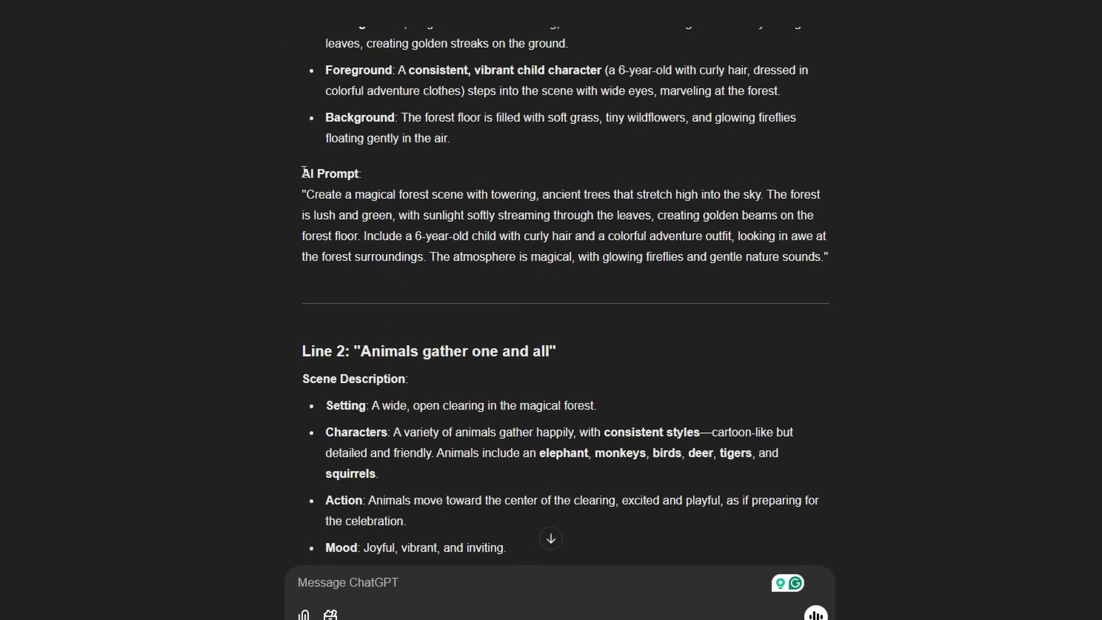
left_click_drag(303, 172, 367, 170)
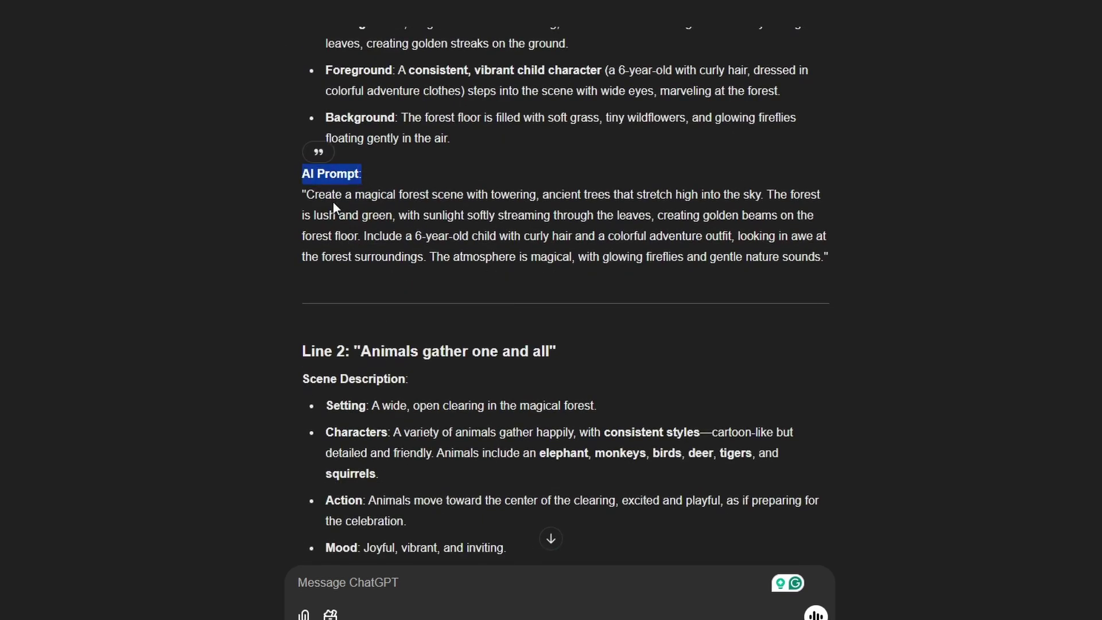
left_click_drag(304, 195, 845, 258)
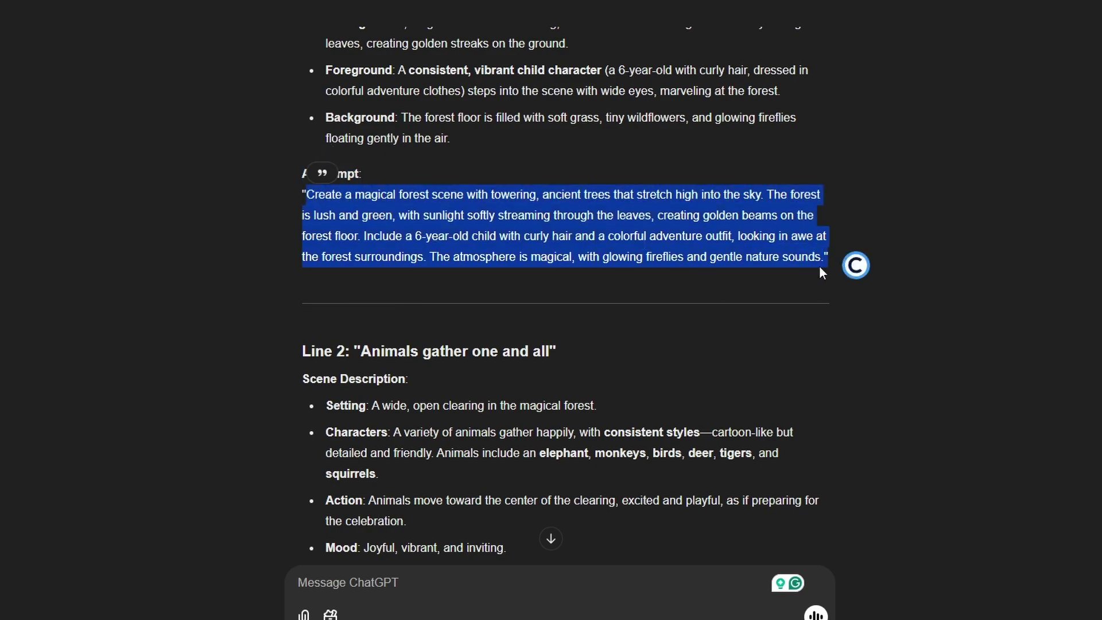
Read through the remaining Verse 1 prompts and the Verse 2 prompts up to the start of Verse 3
scroll(435, 187, "down", 20)
scroll(435, 186, "down", 3)
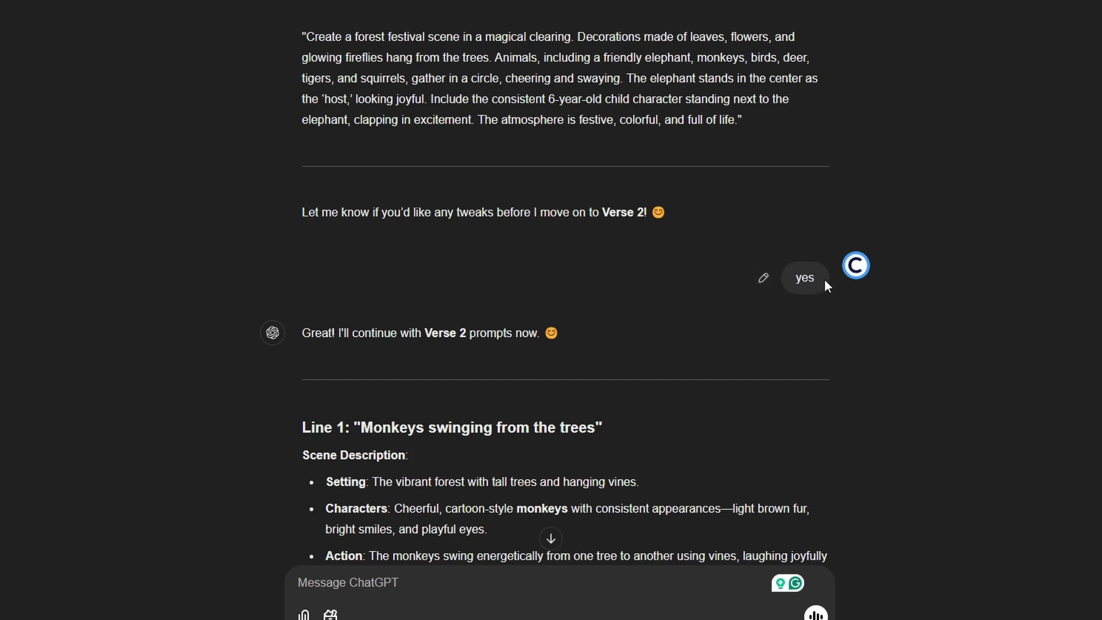
scroll(753, 291, "down", 4)
scroll(502, 182, "up", 3)
scroll(502, 181, "up", 1)
left_click_drag(602, 214, 647, 213)
scroll(789, 264, "down", 5)
scroll(789, 265, "down", 20)
scroll(788, 265, "down", 20)
scroll(787, 266, "down", 11)
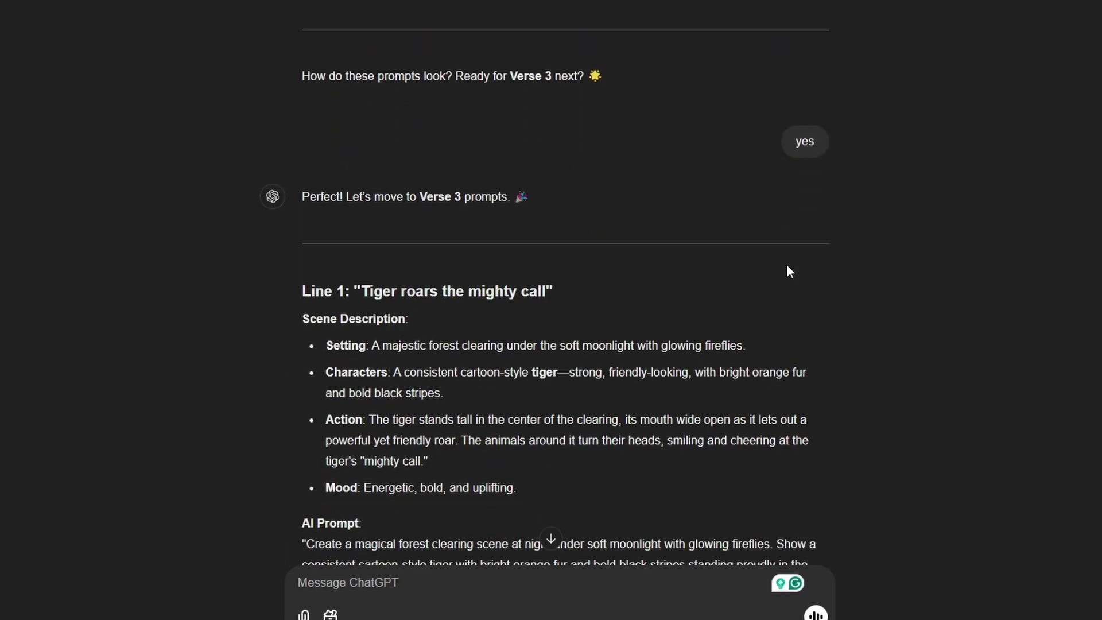
Read through the Verse 3, Bridge and final Chorus prompts in the conversation
scroll(789, 271, "down", 13)
scroll(788, 270, "down", 20)
scroll(787, 269, "down", 20)
scroll(789, 271, "down", 4)
scroll(790, 271, "up", 4)
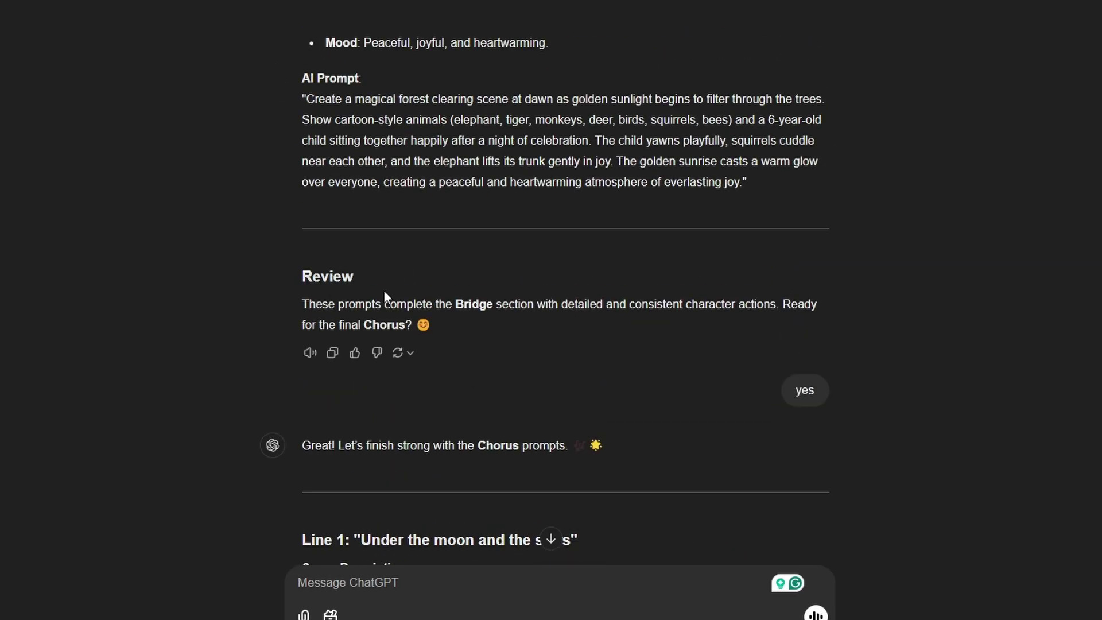
scroll(693, 316, "down", 20)
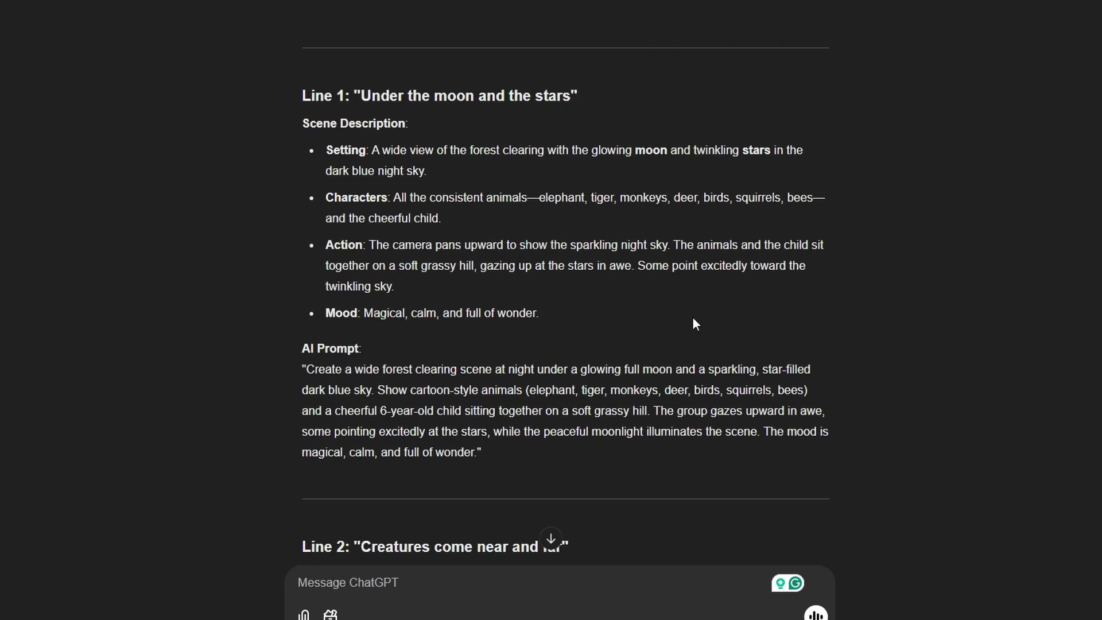
scroll(694, 318, "down", 5)
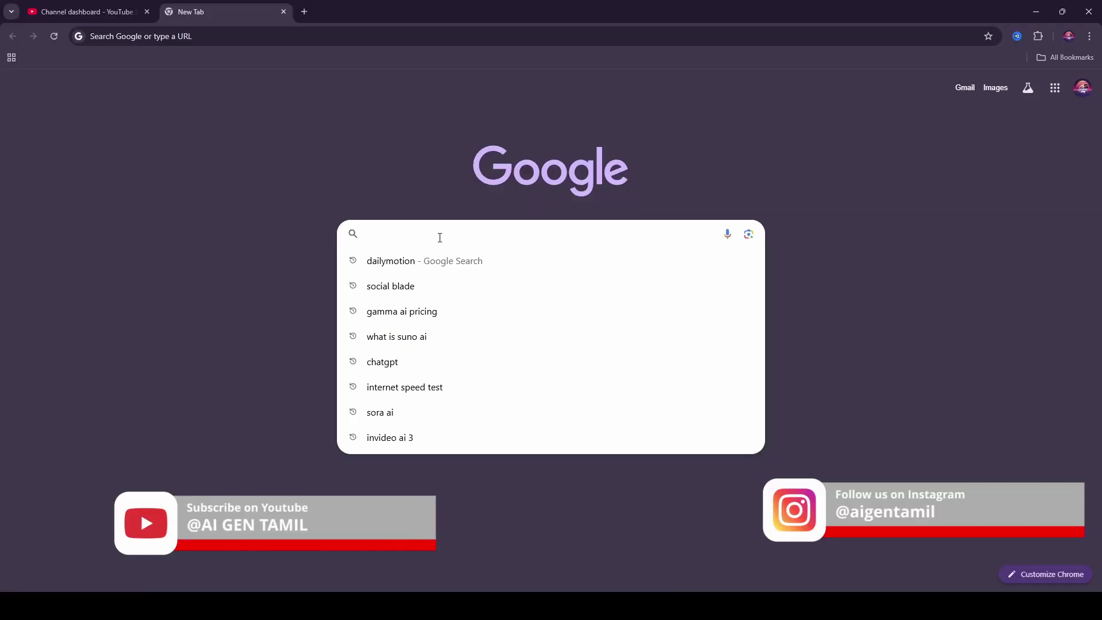
Search Google for "hailuo ai" and open the hailuoai.video website
type("hailuo a")
key("Return")
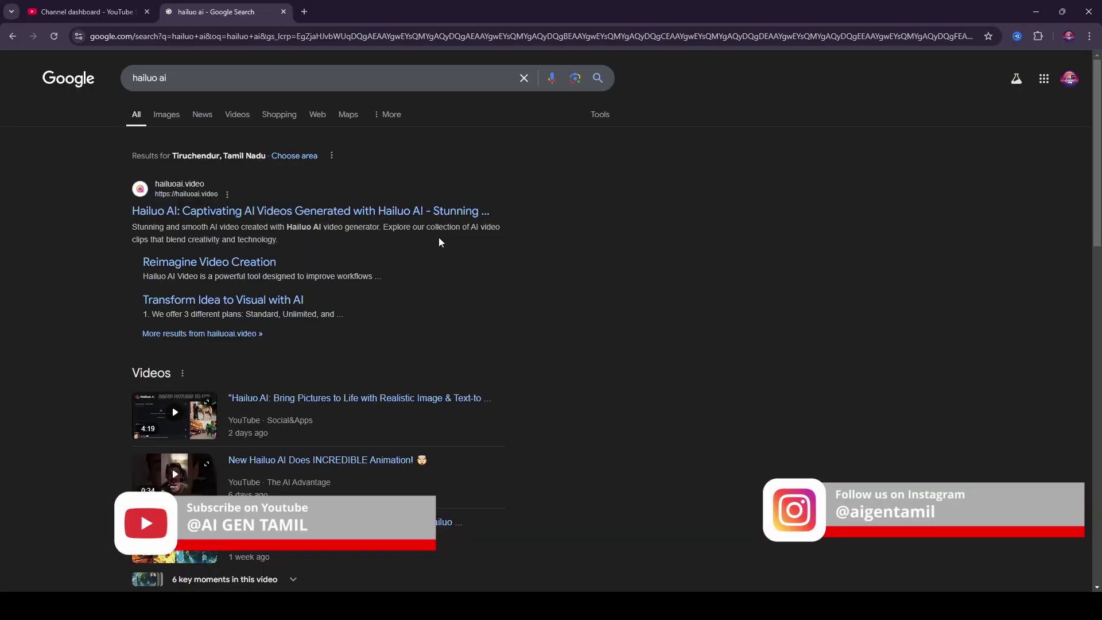
left_click(422, 210)
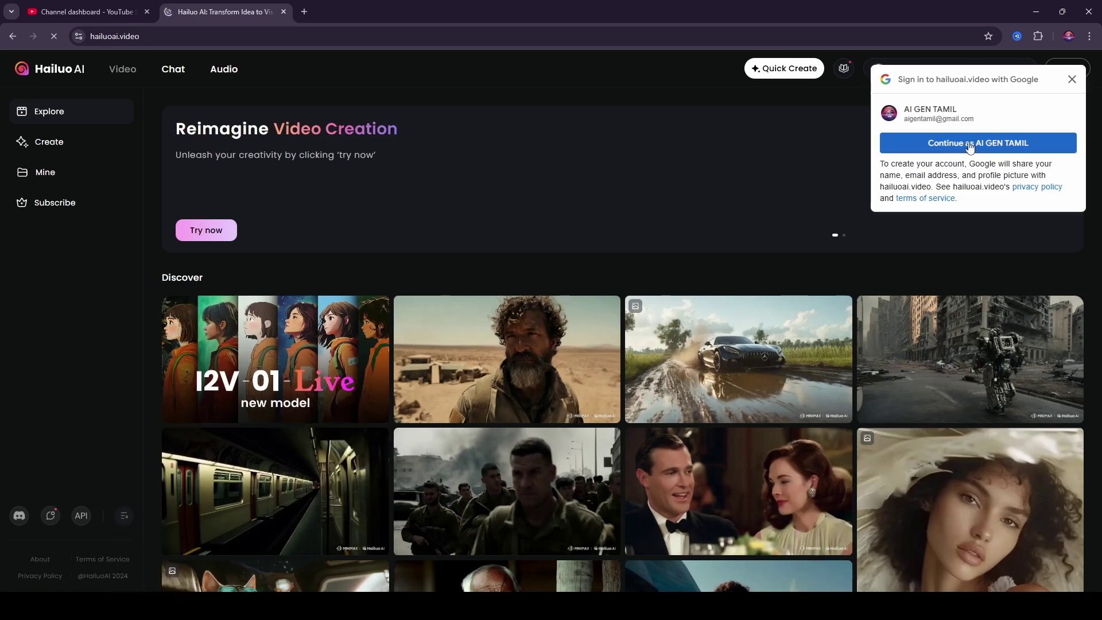
Sign in to Hailuo AI with the existing Google account
left_click(1073, 71)
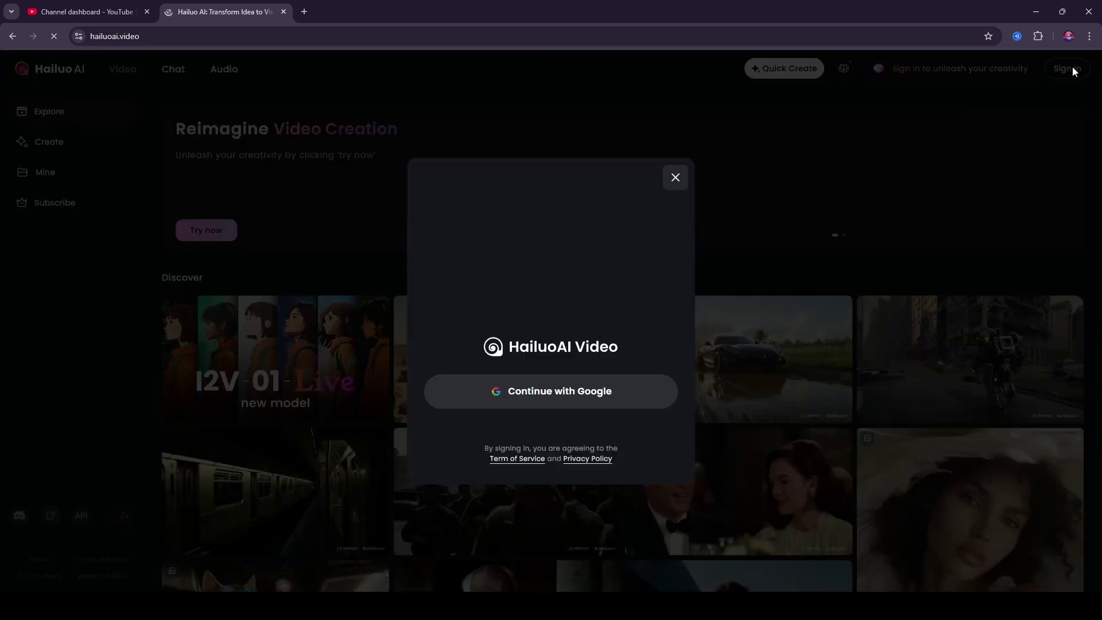
left_click(569, 396)
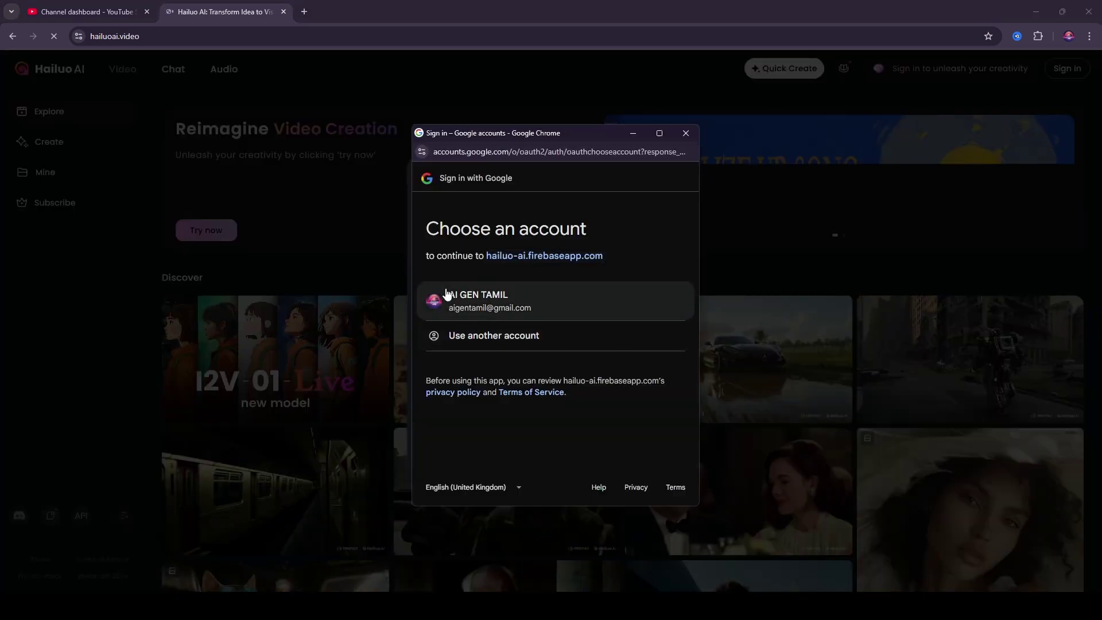
left_click(511, 296)
left_click(617, 402)
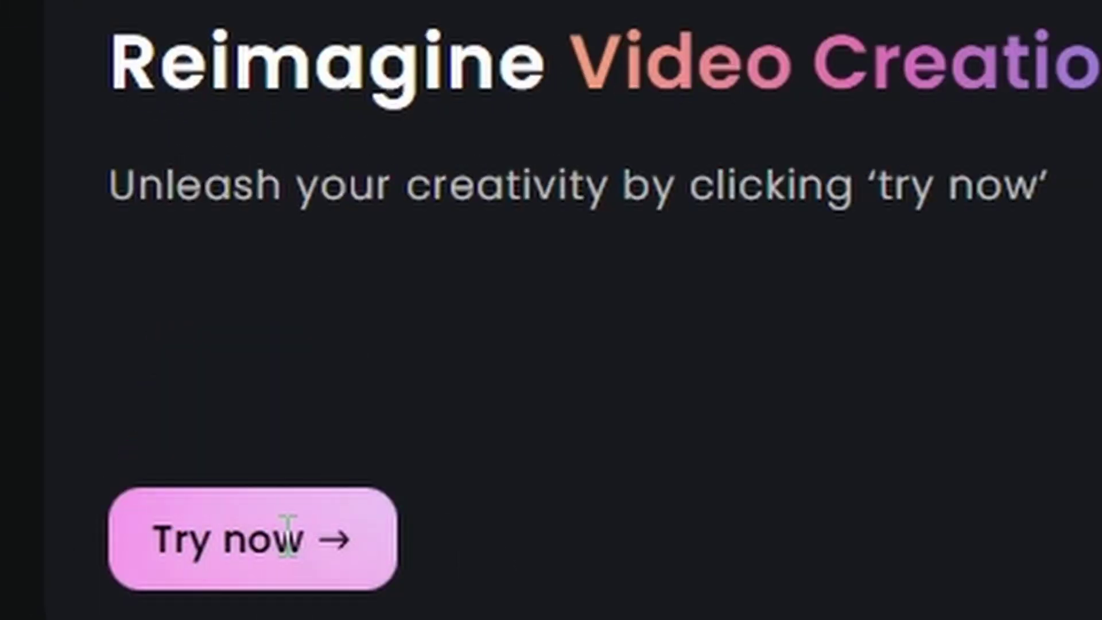
Start a text-to-video creation, paste the magical forest prompt and remove its "AI Prompt:" heading and opening quotation mark
left_click(288, 536)
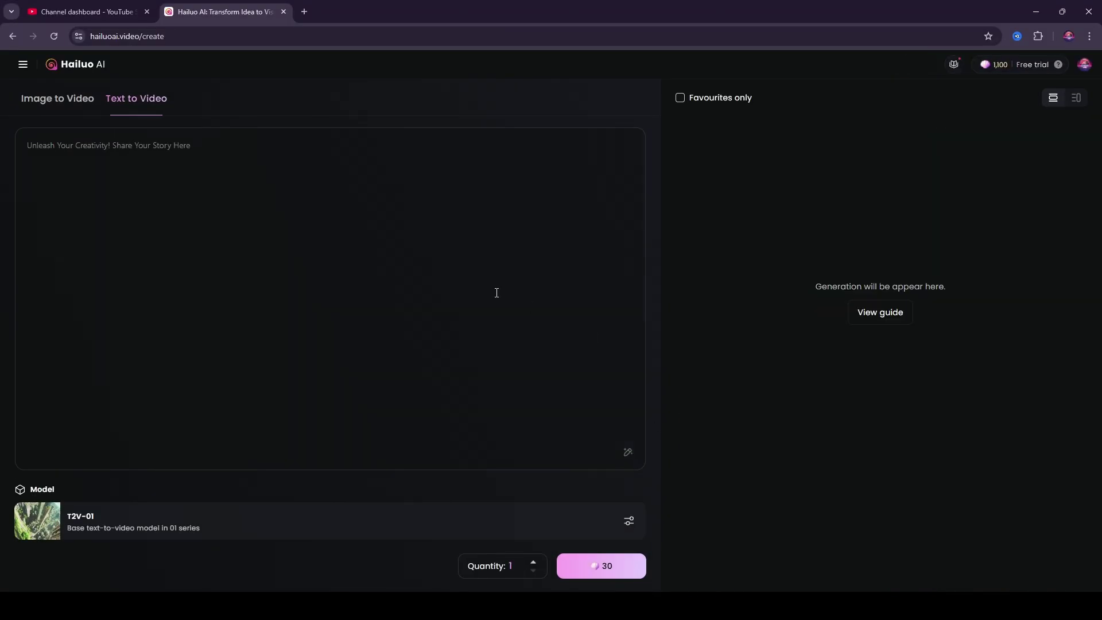
left_click(349, 267)
key("ctrl+v")
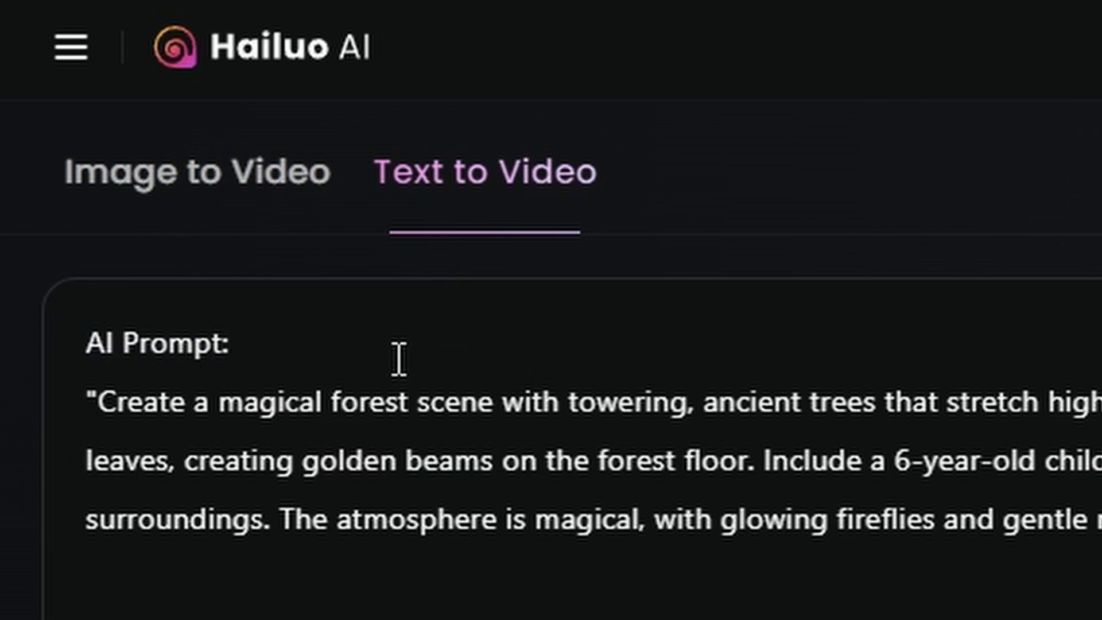
left_click_drag(94, 401, 5, 333)
key("BackSpace")
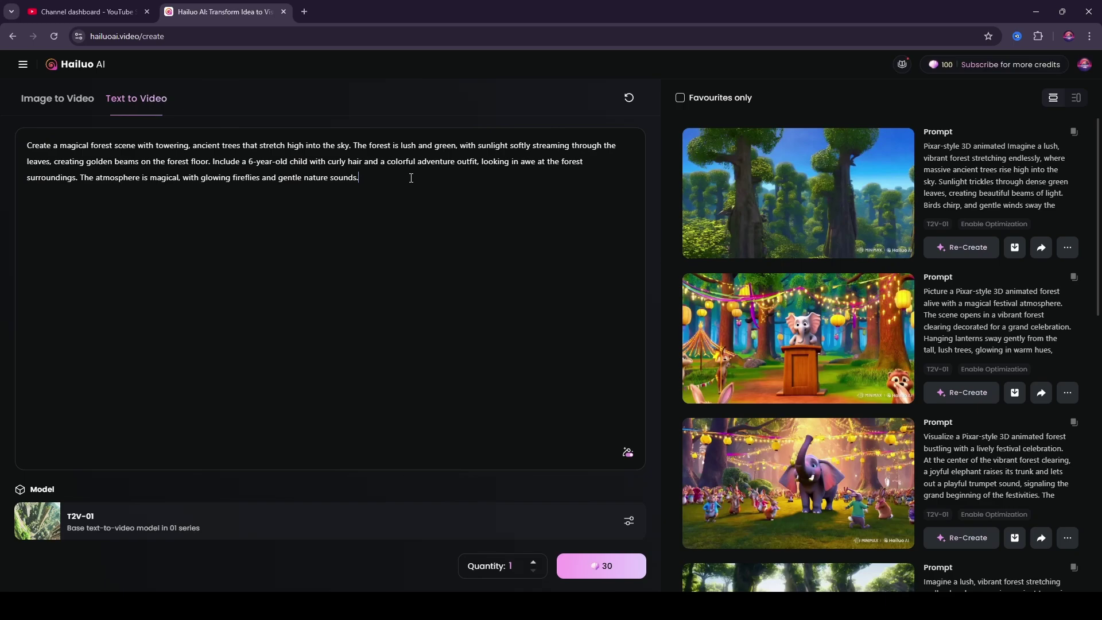
Check which models Image to Video offers, and return to Text to Video
left_click(92, 103)
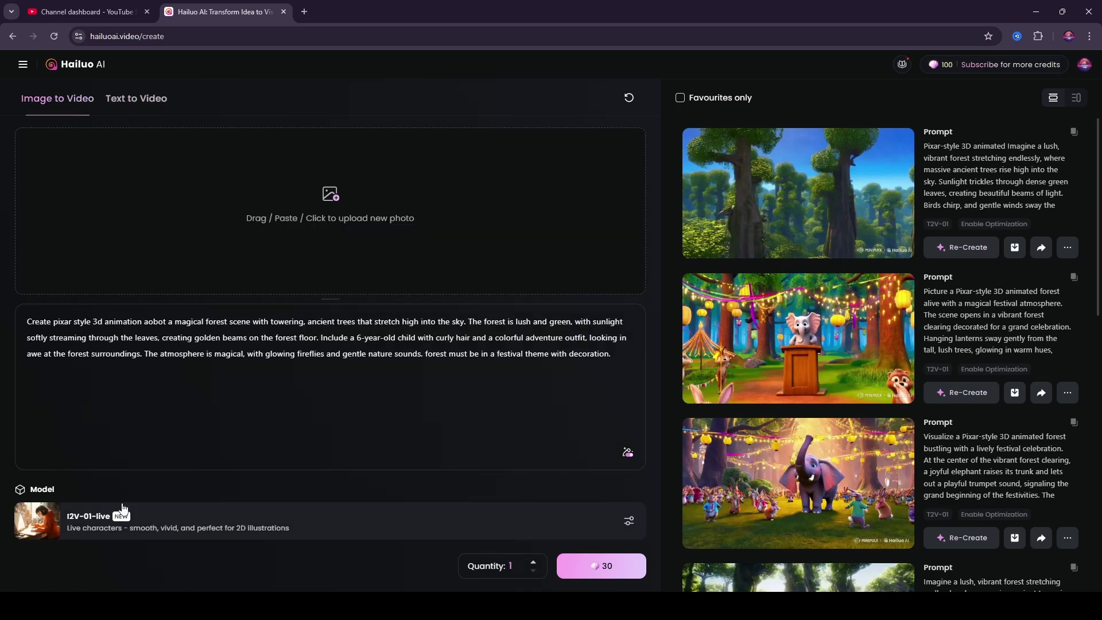
left_click(479, 525)
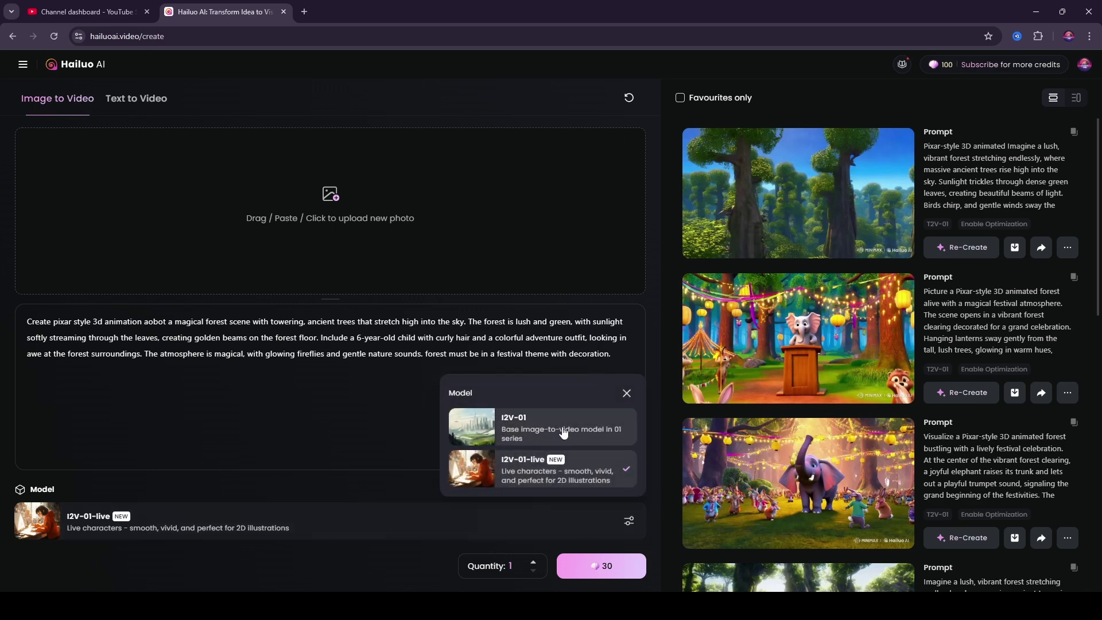
left_click(155, 99)
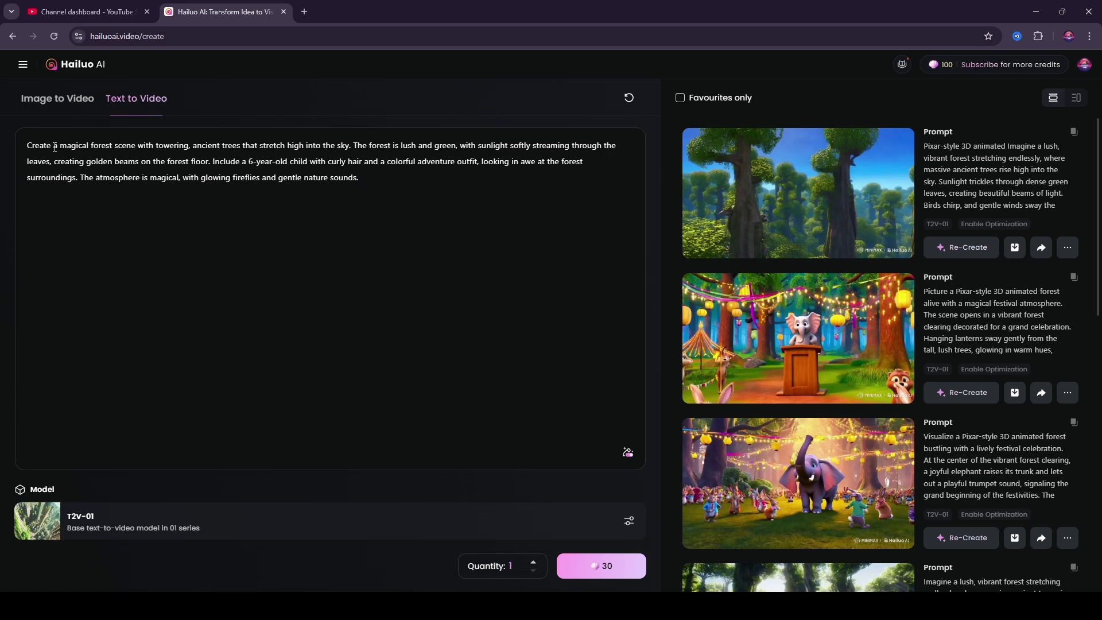
Insert "pixar style 3d animation aobot" after "Create", end the prompt with "forest must be in a festival theme with decoration.", and generate the video
type("pixa")
type("r style ")
type("3d an")
type("imation aobot")
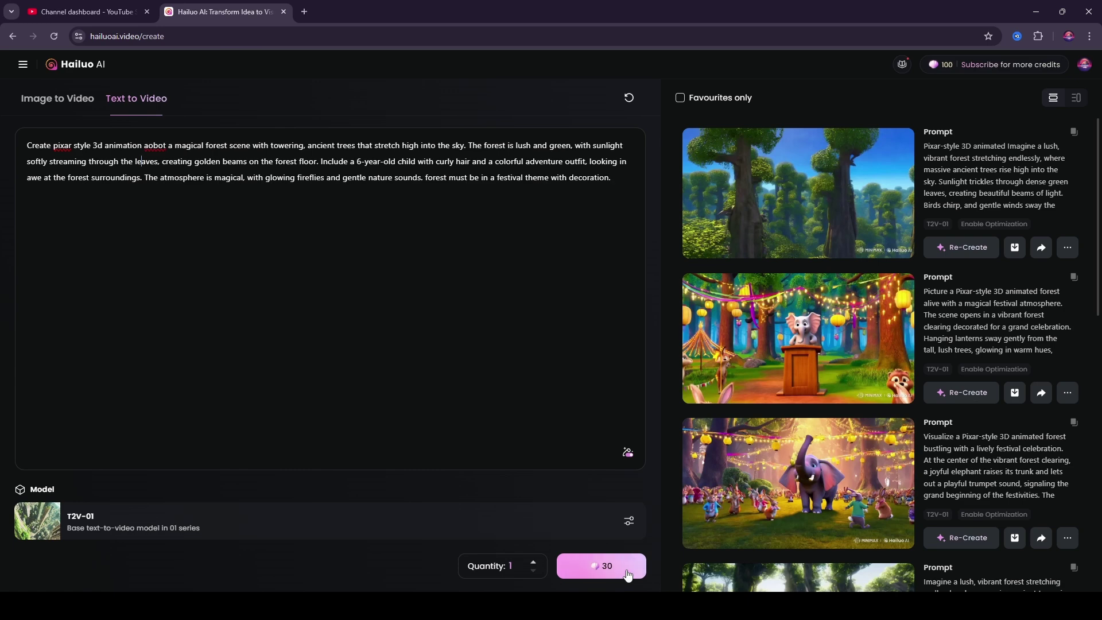
left_click(627, 570)
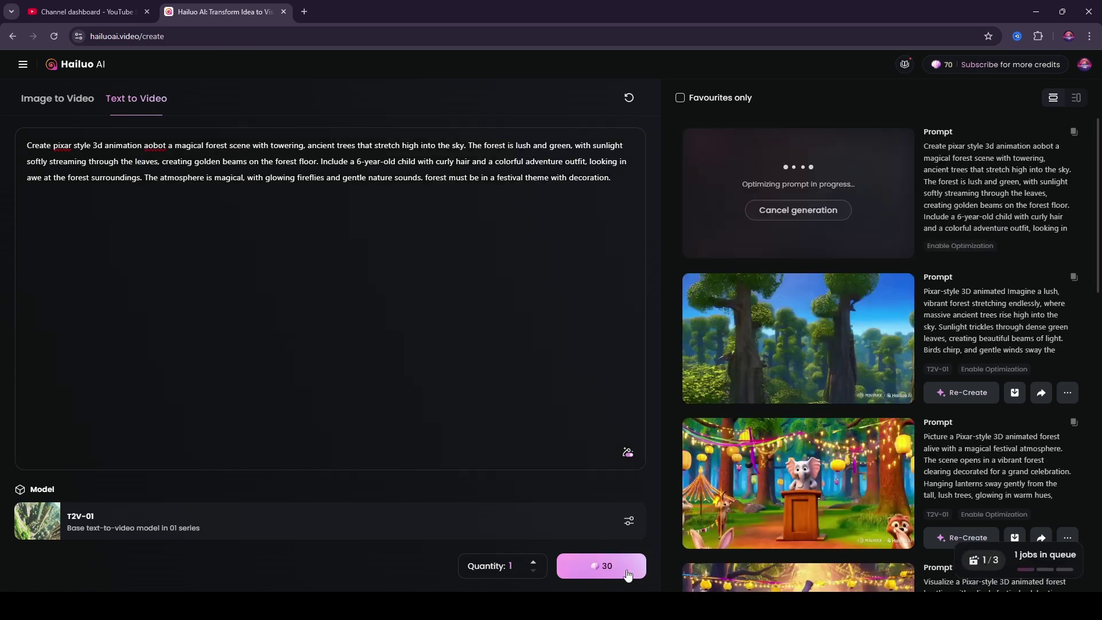
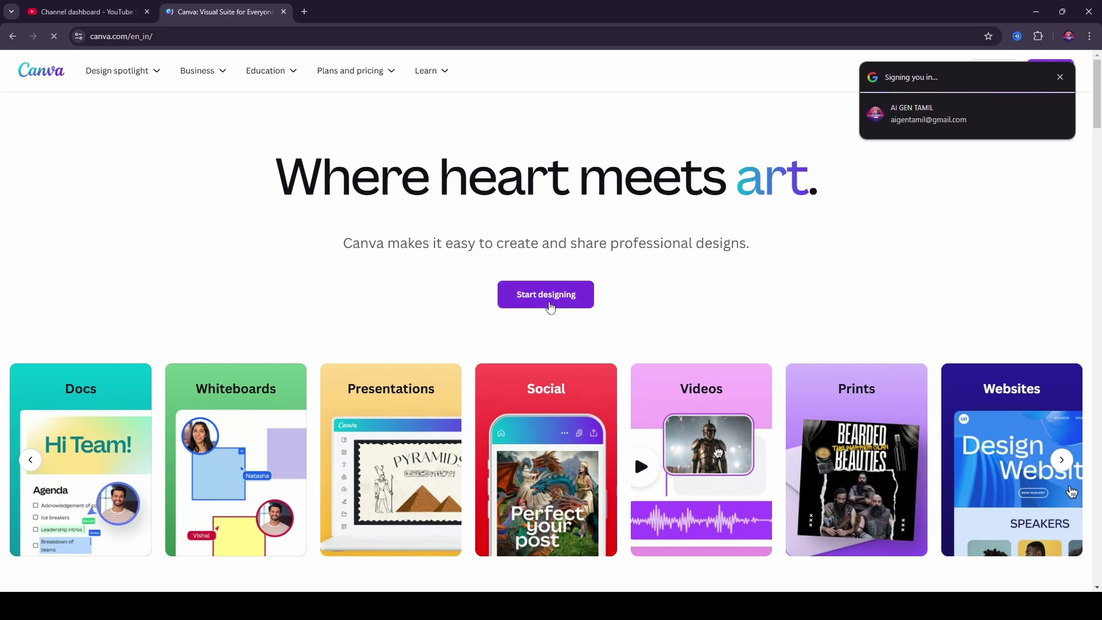
Sign in to Canva with the remembered account and create a blank Video (1080p) design, dismissing the sharing options
left_click(546, 295)
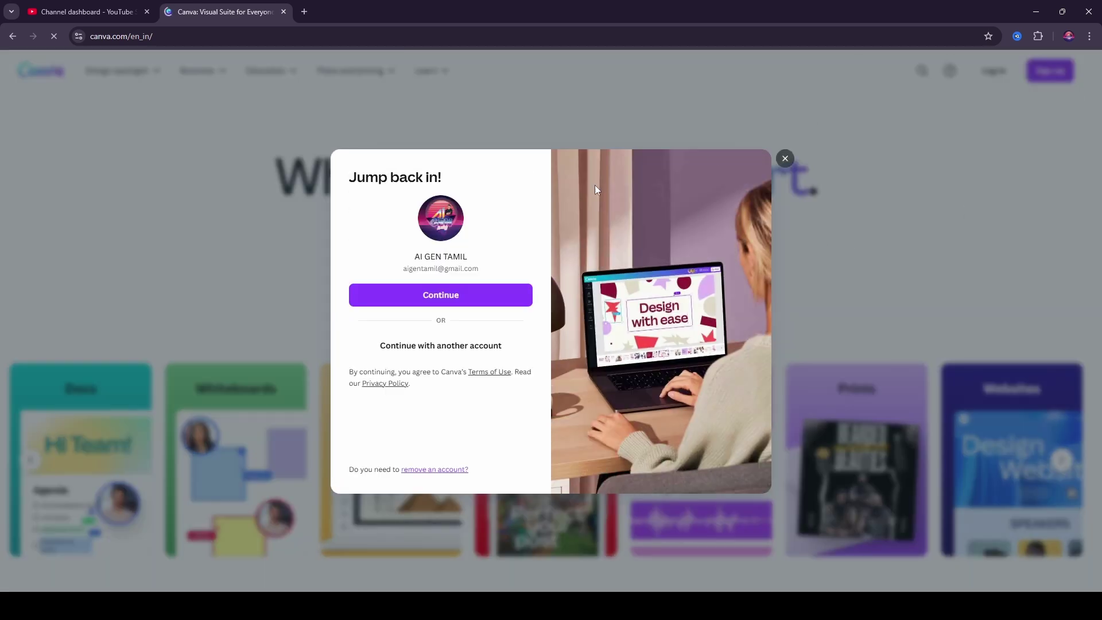
left_click(412, 298)
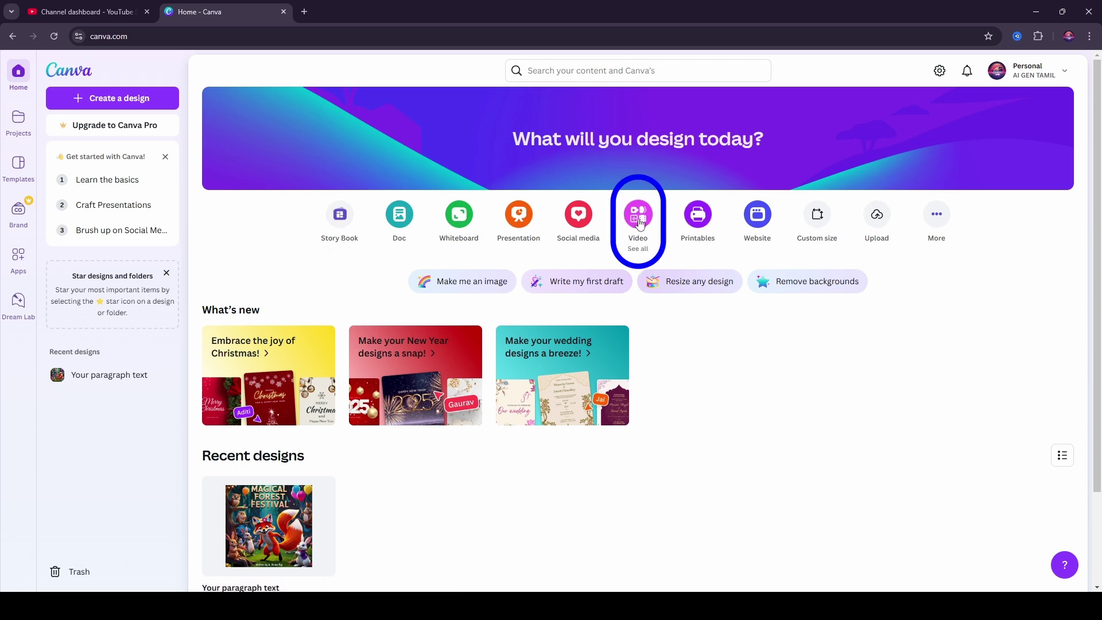
left_click(638, 215)
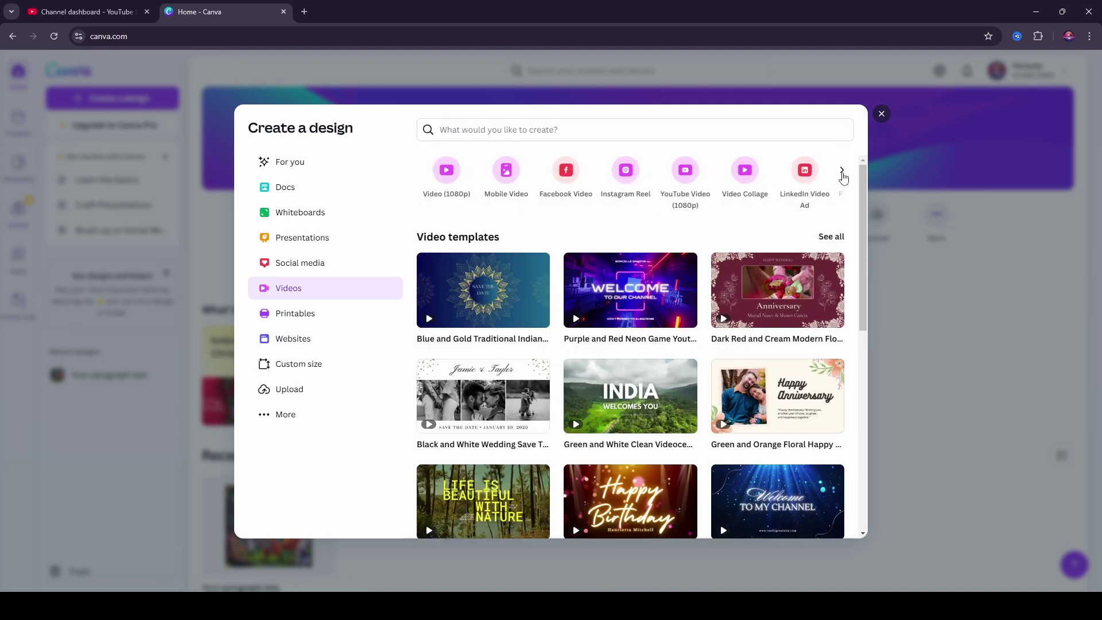
left_click(842, 172)
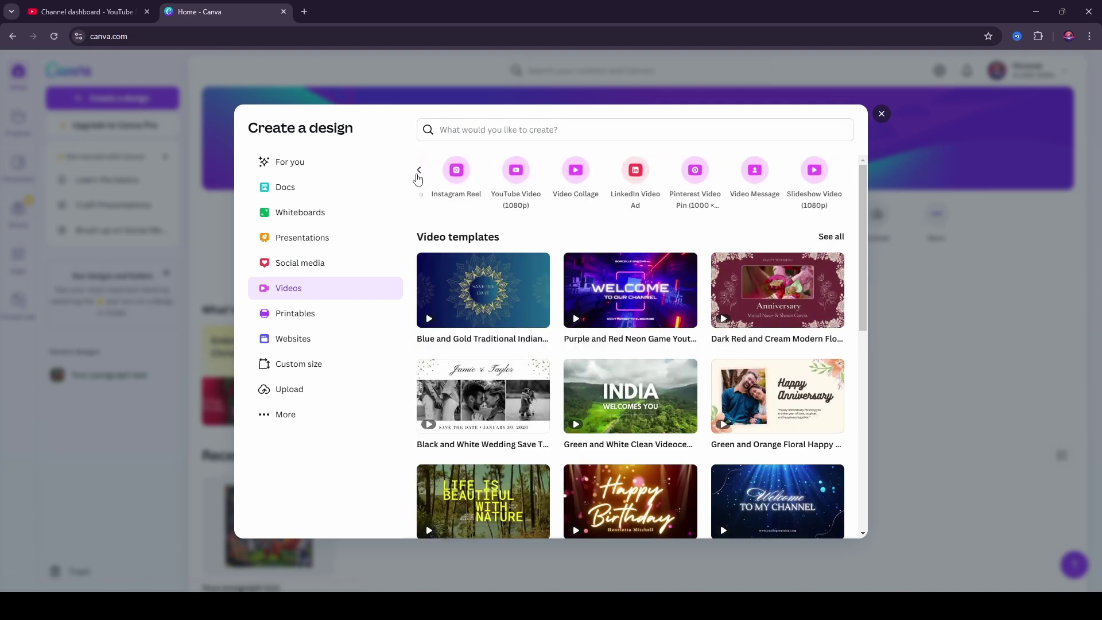
left_click(419, 171)
left_click(447, 173)
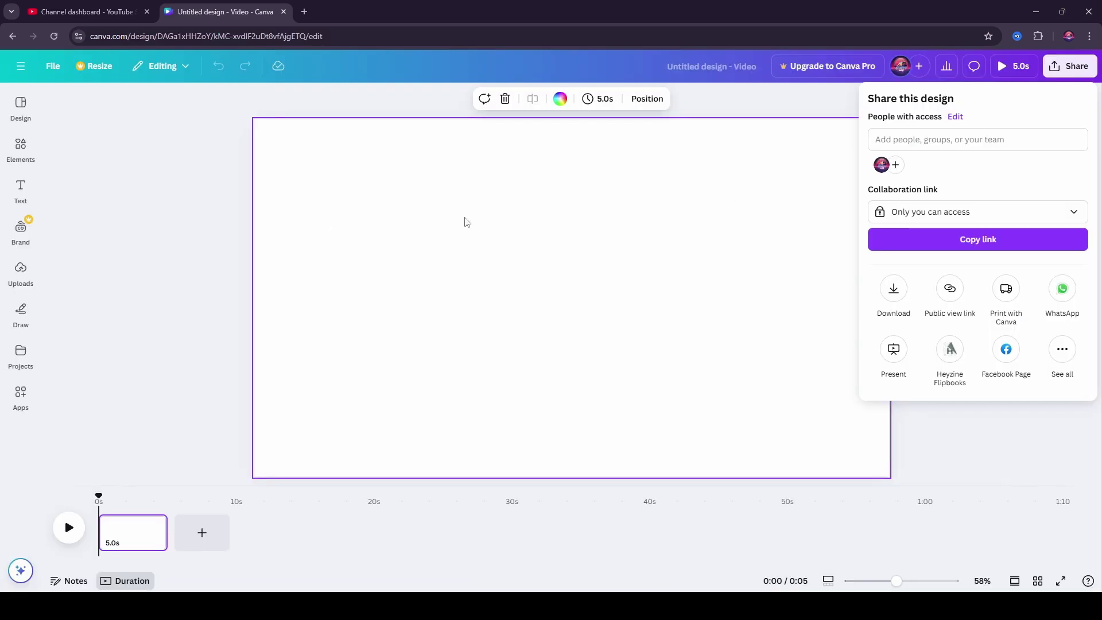
left_click(121, 219)
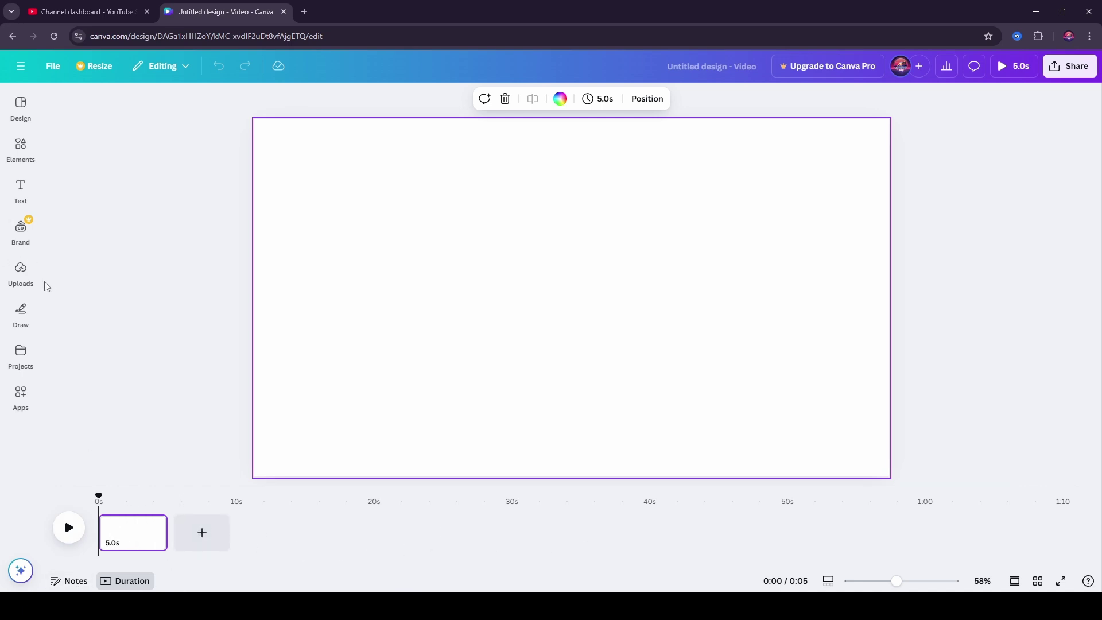
Upload the Forest Festival song and the six AI video clips from their folders, and add a second page to the video
left_click(22, 272)
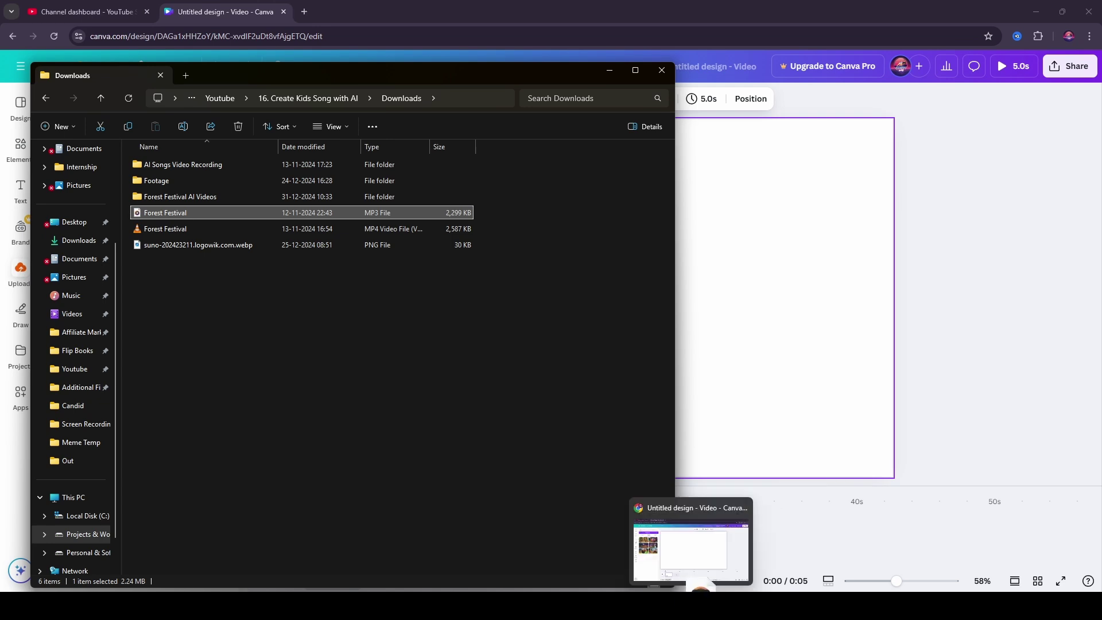
left_click_drag(696, 591, 120, 413)
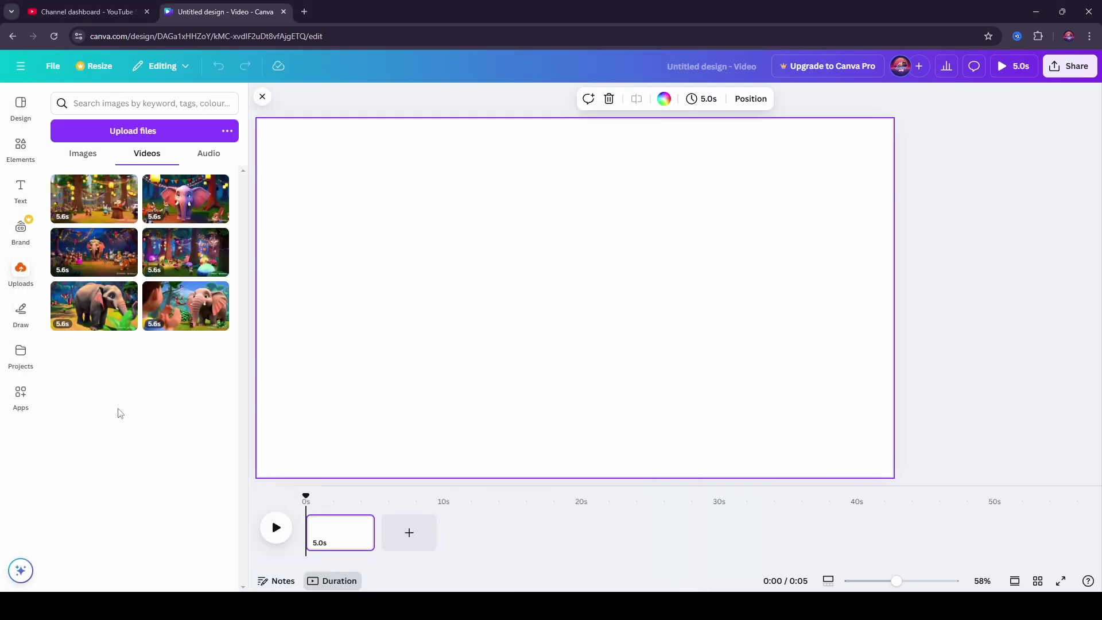
key("alt+Tab")
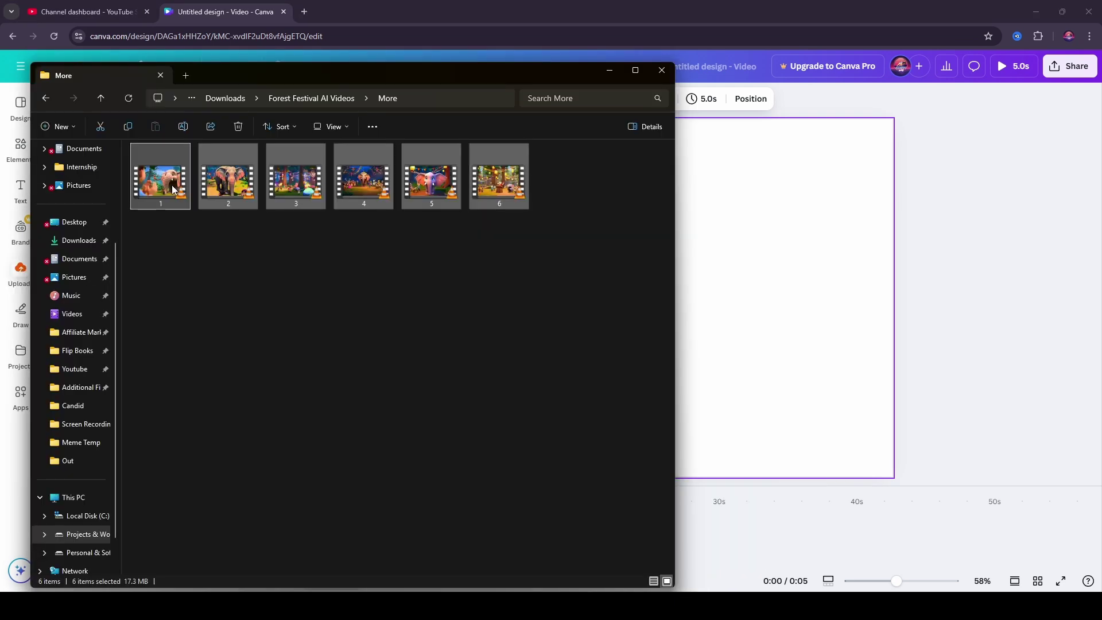
left_click_drag(172, 190, 137, 293)
left_click(409, 532)
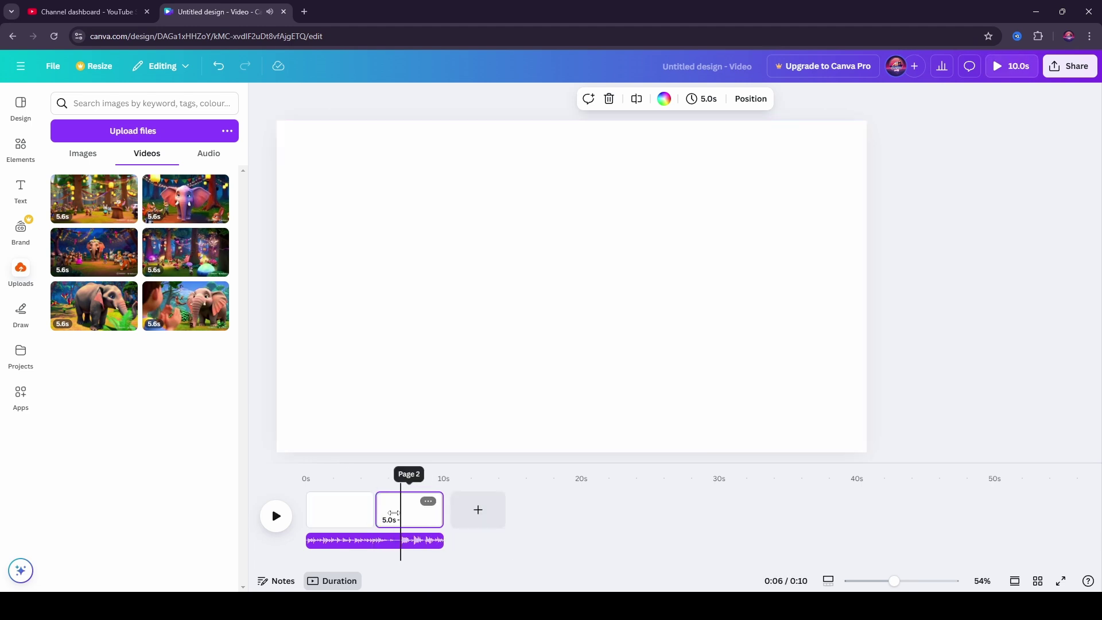
Fill the first blank page with the lantern-lit mushroom forest clip from the uploaded videos
left_click(375, 509)
left_click(21, 270)
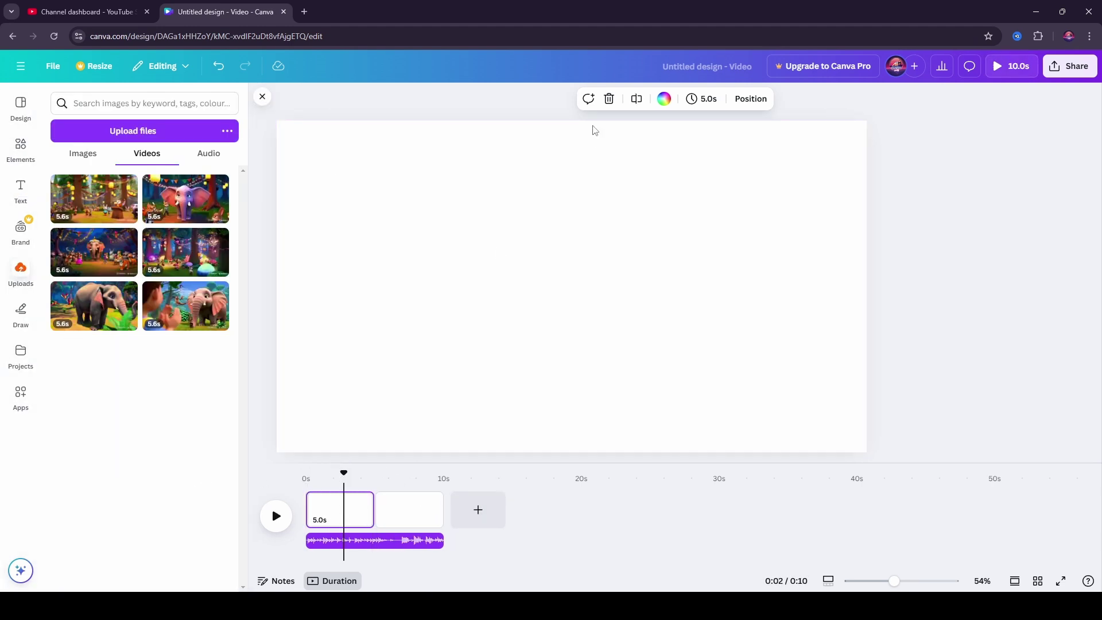
left_click_drag(195, 247, 352, 519)
key("ctrl+z")
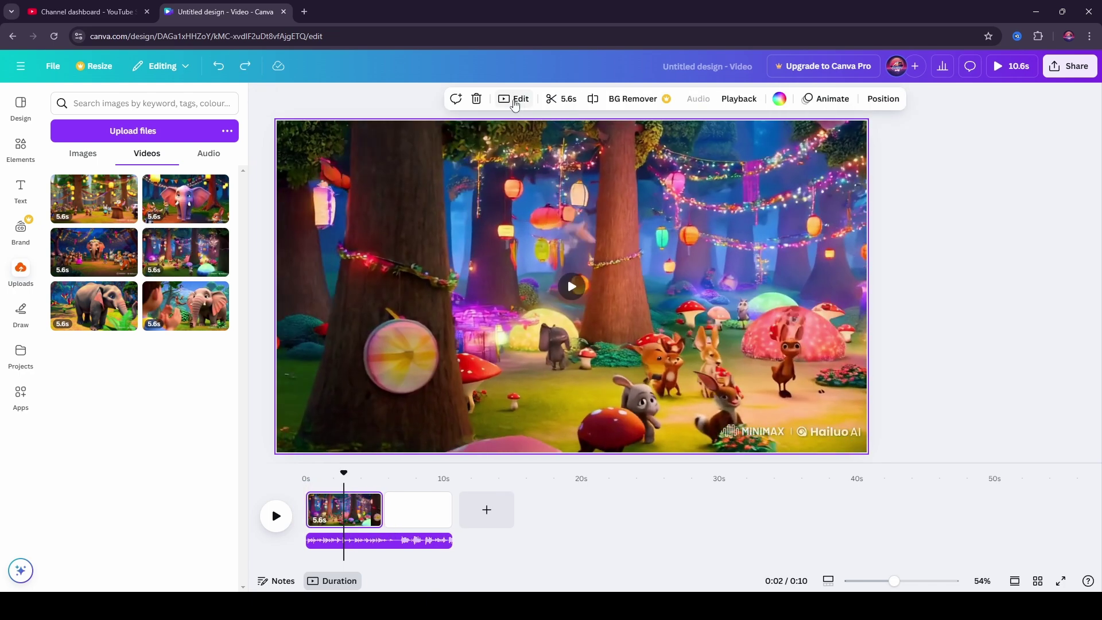
Slow the first page's forest clip by setting its video speed to 0.8
left_click(515, 100)
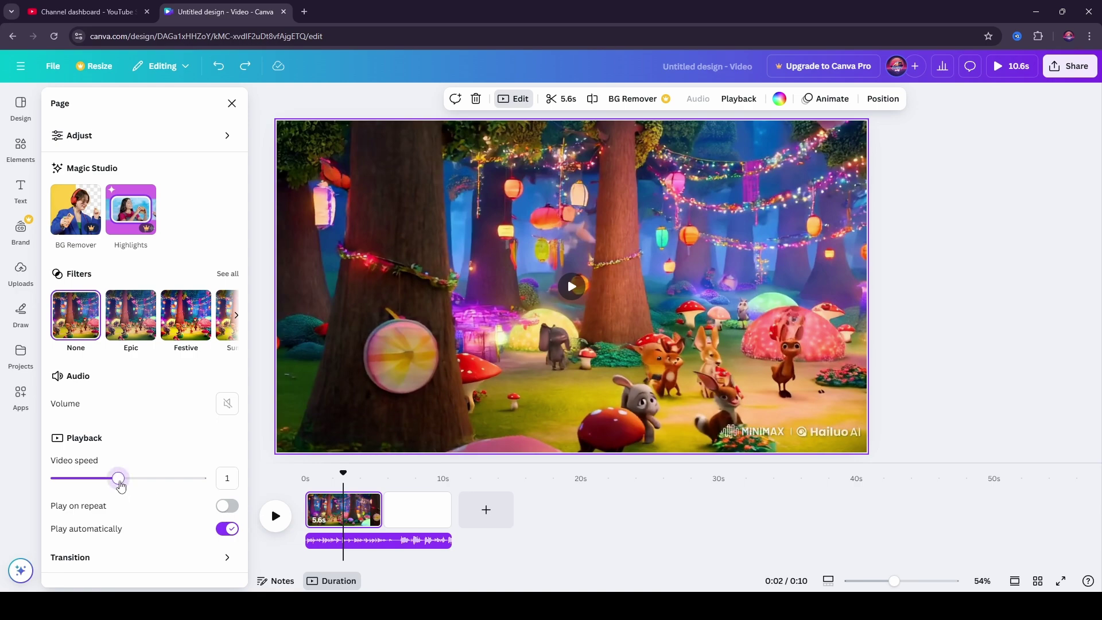
left_click_drag(122, 483, 107, 487)
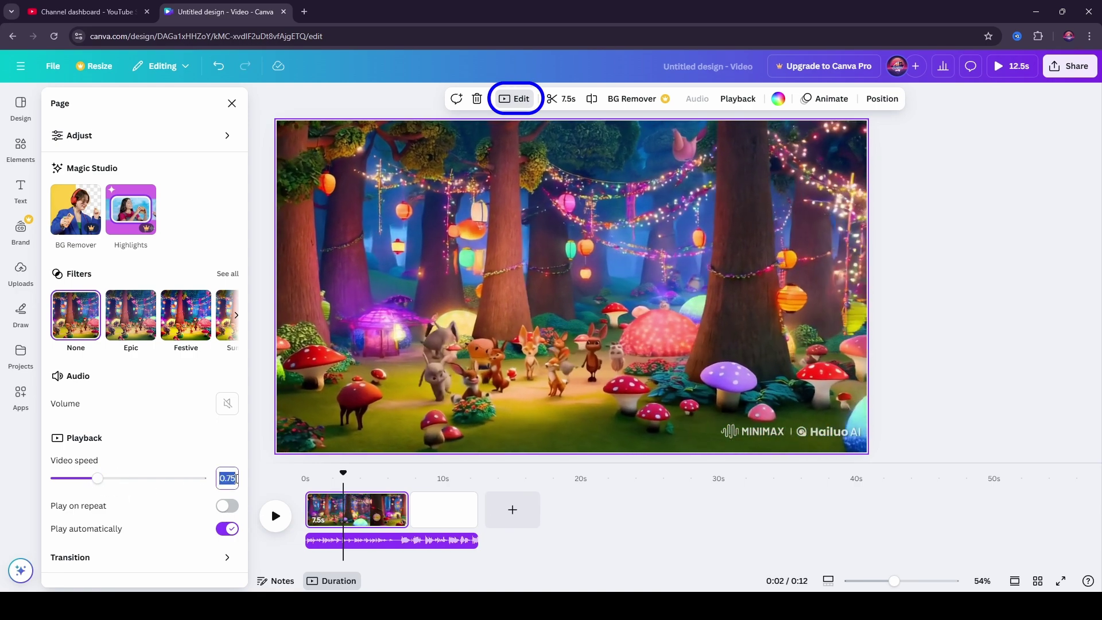
left_click_drag(235, 477, 228, 477)
type("8")
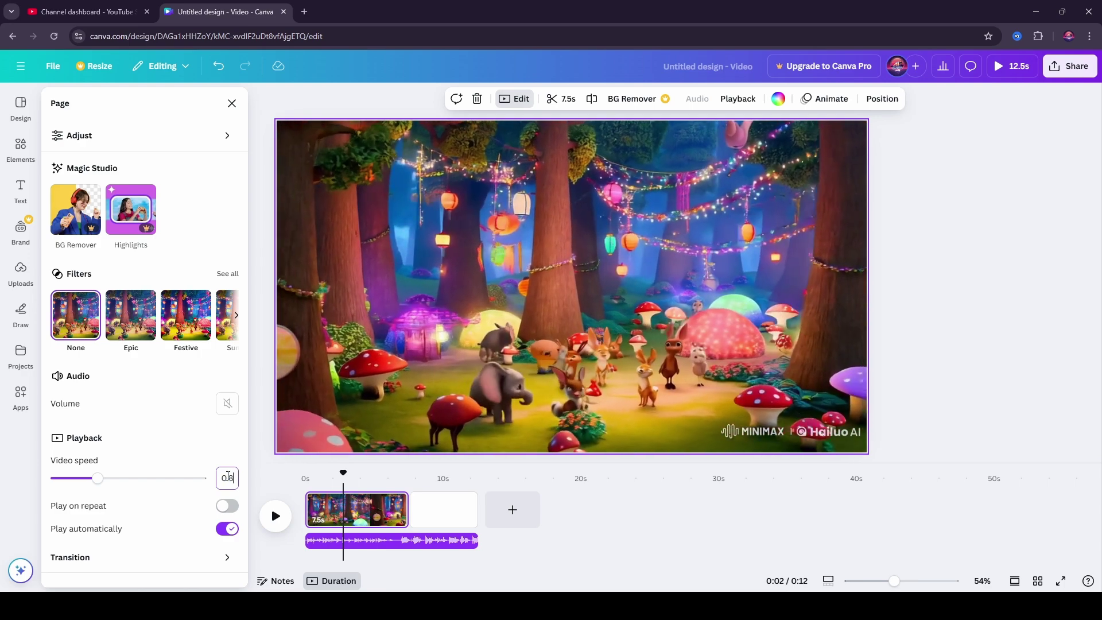
key("Return")
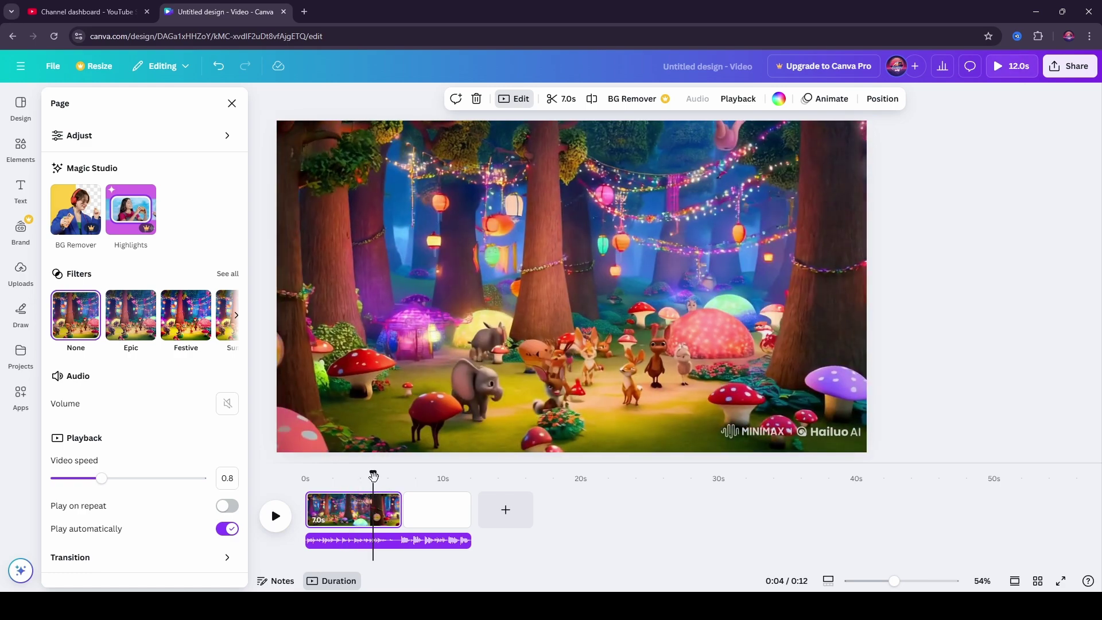
Match the second page's elephant gathering clip to the song by trying video speeds of 0.75 and 1
left_click_drag(122, 481, 107, 485)
left_click(463, 487)
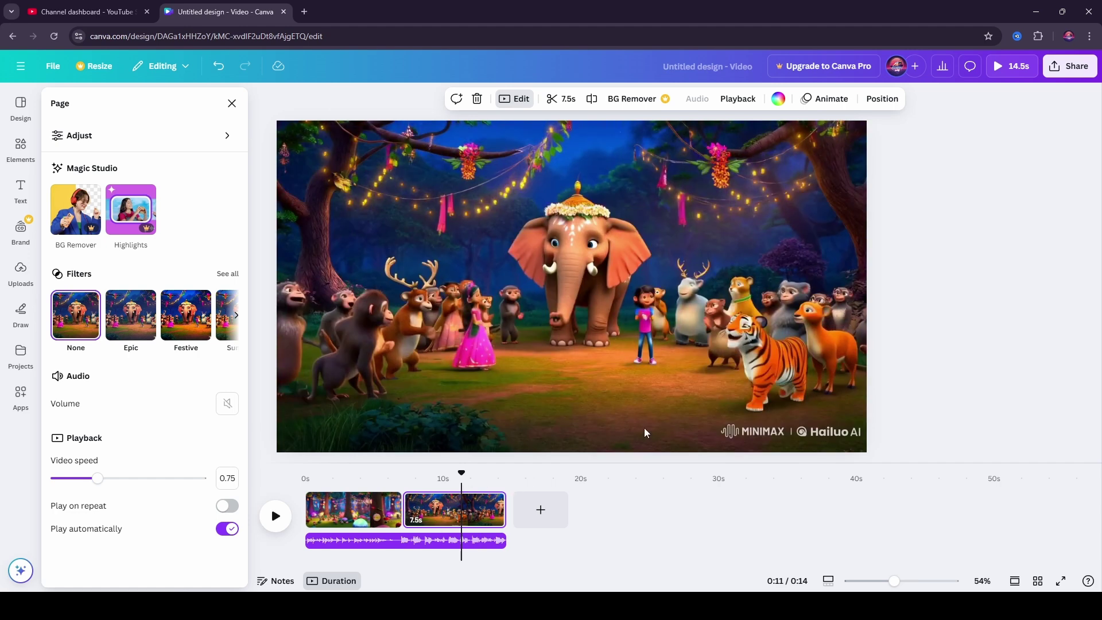
key("space")
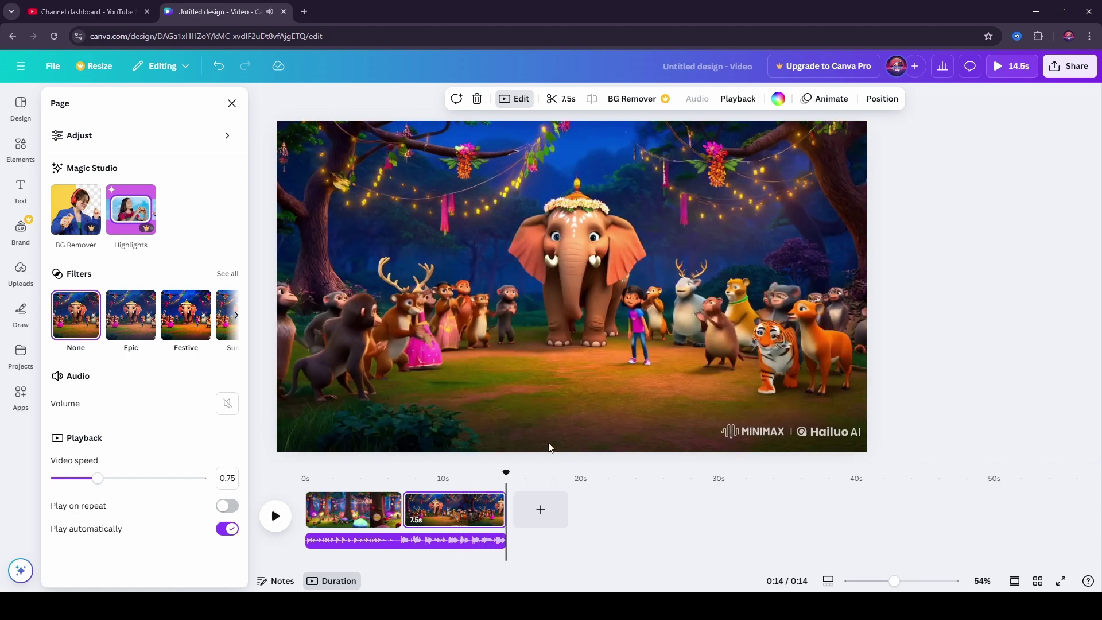
left_click(493, 481)
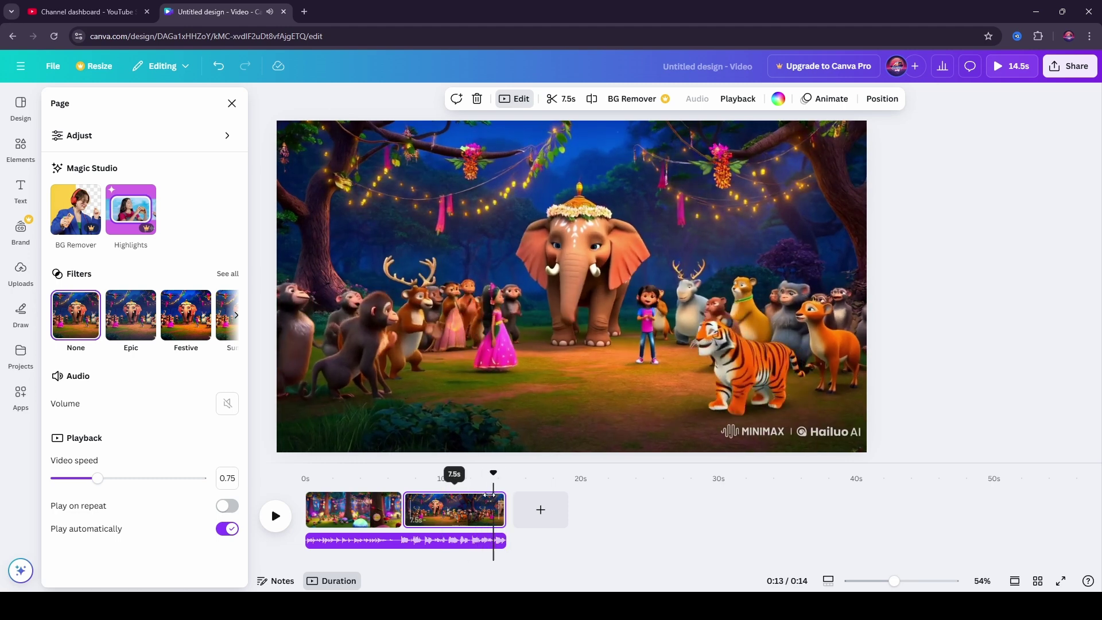
double_click(229, 478)
type("1")
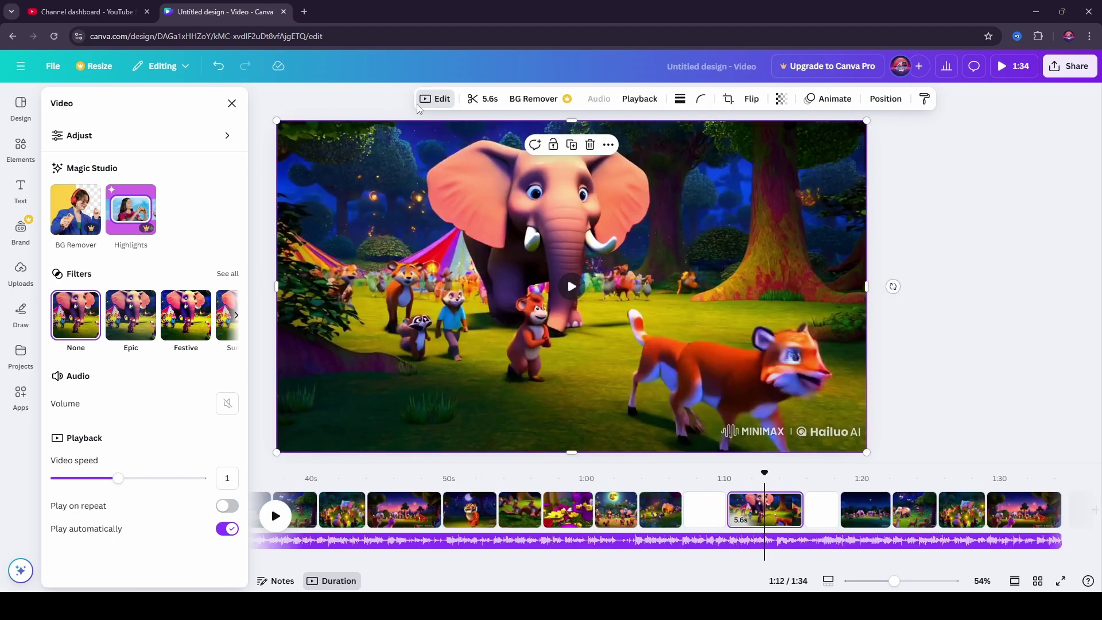
Trim the walking elephant clip at 1:12 shorter, and add the flower-crowned elephant clip to the blank page after it, opening its trimming
left_click(483, 99)
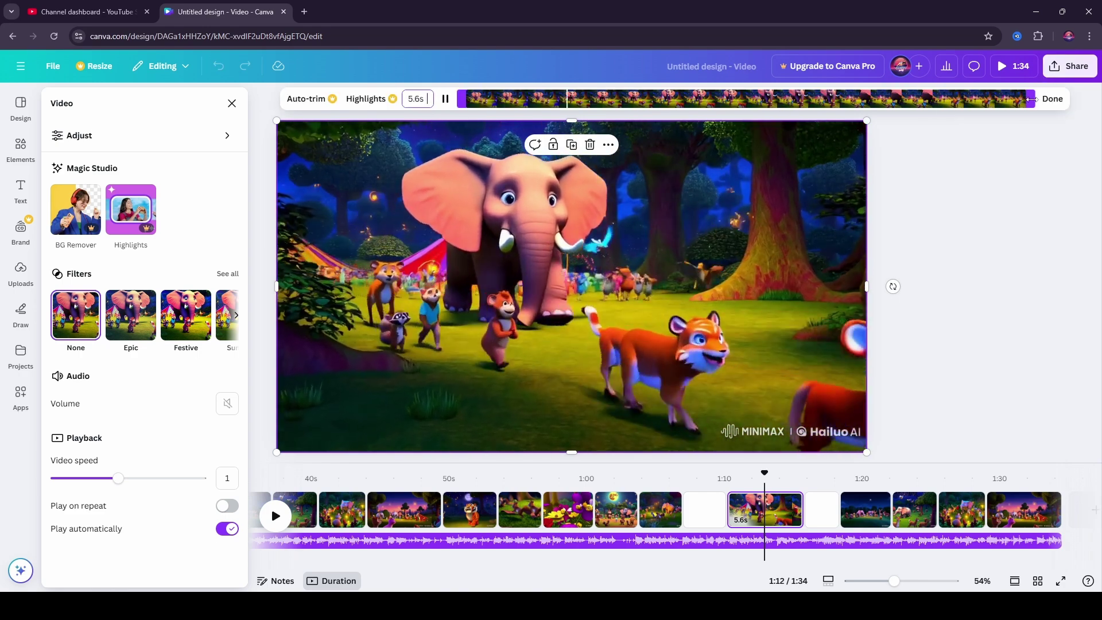
left_click(411, 99)
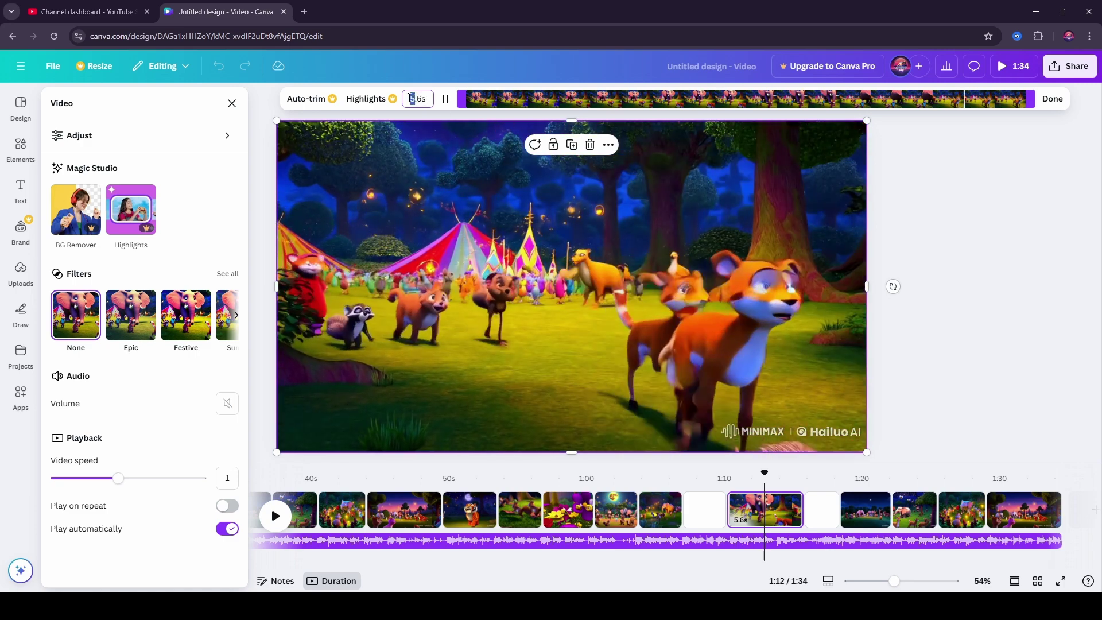
left_click(21, 273)
left_click(93, 198)
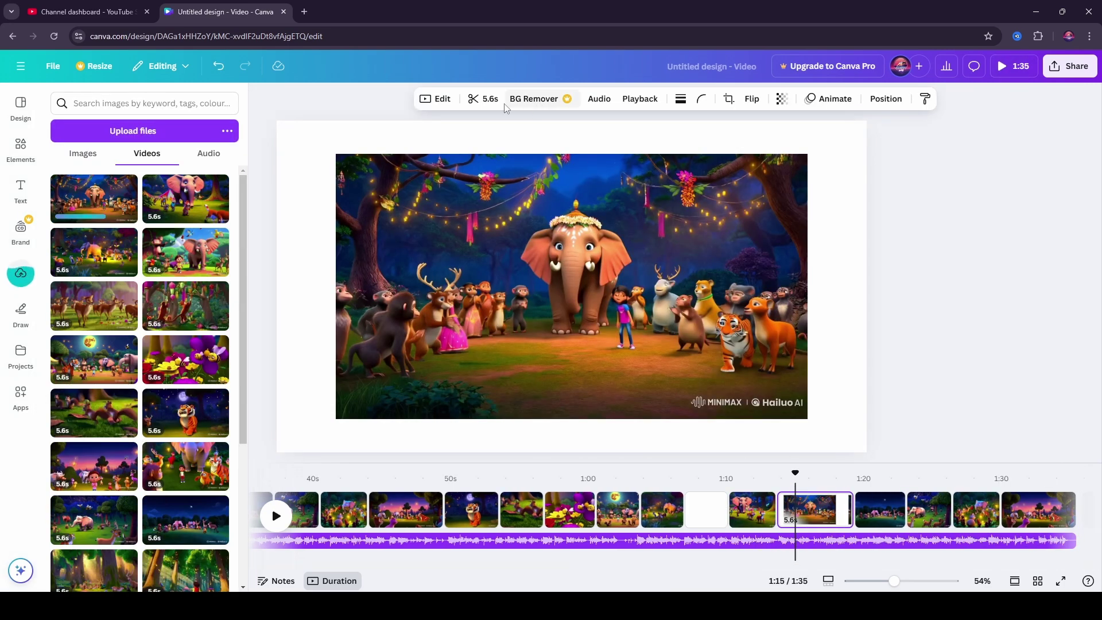
left_click(484, 101)
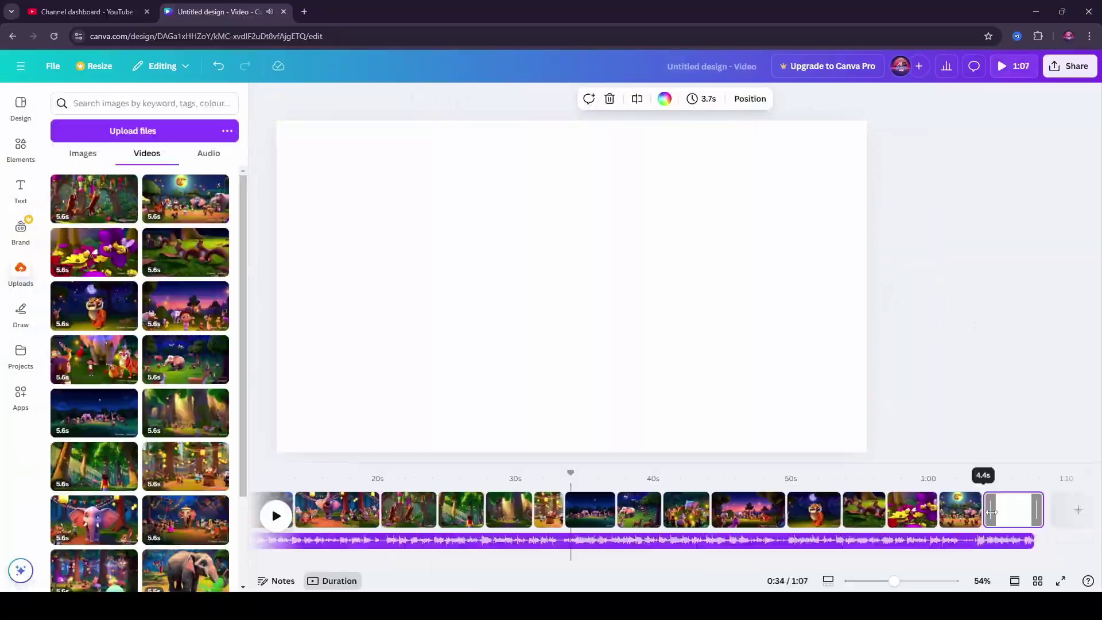
left_click(491, 517)
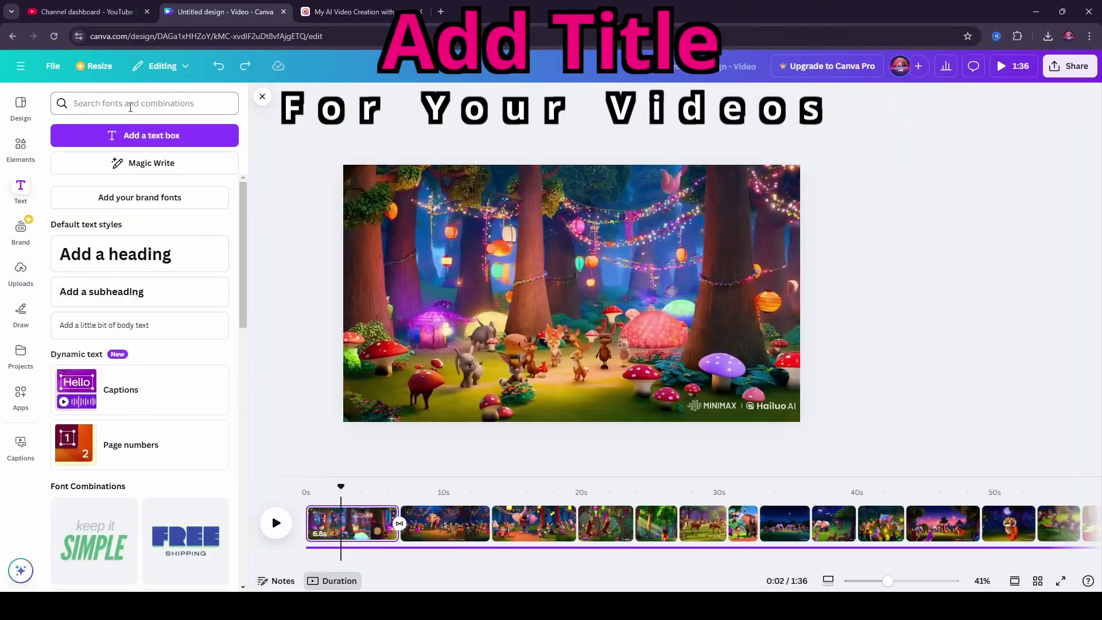
Add the title "THE FOREST FESTIVAL" to the first page in white League Spartan at size 70
left_click(148, 136)
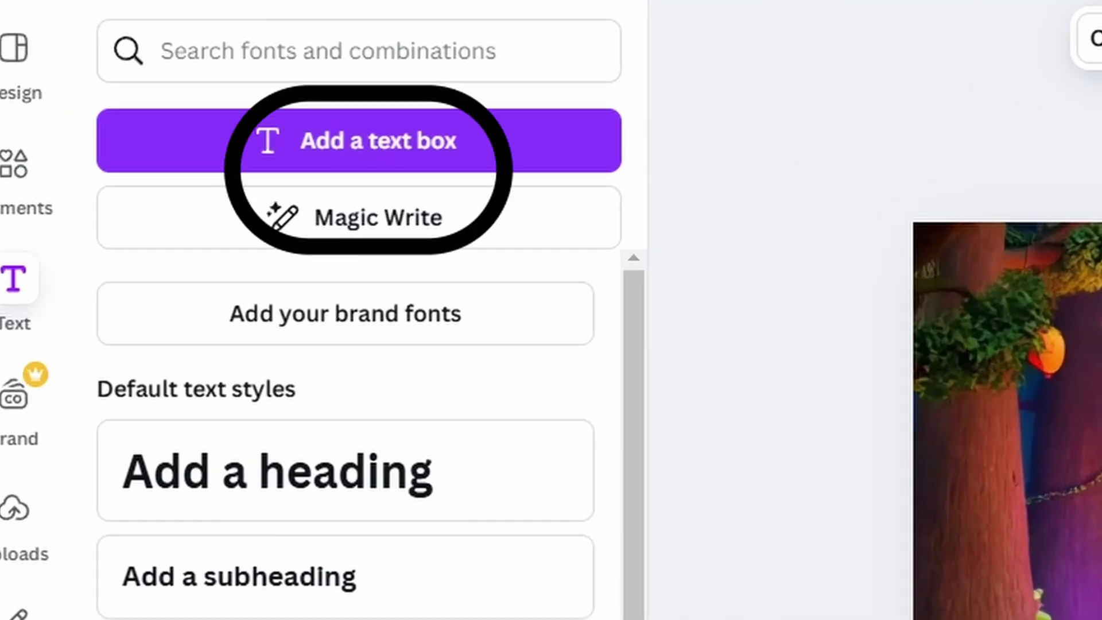
type("THE FOREST FESTIVAL")
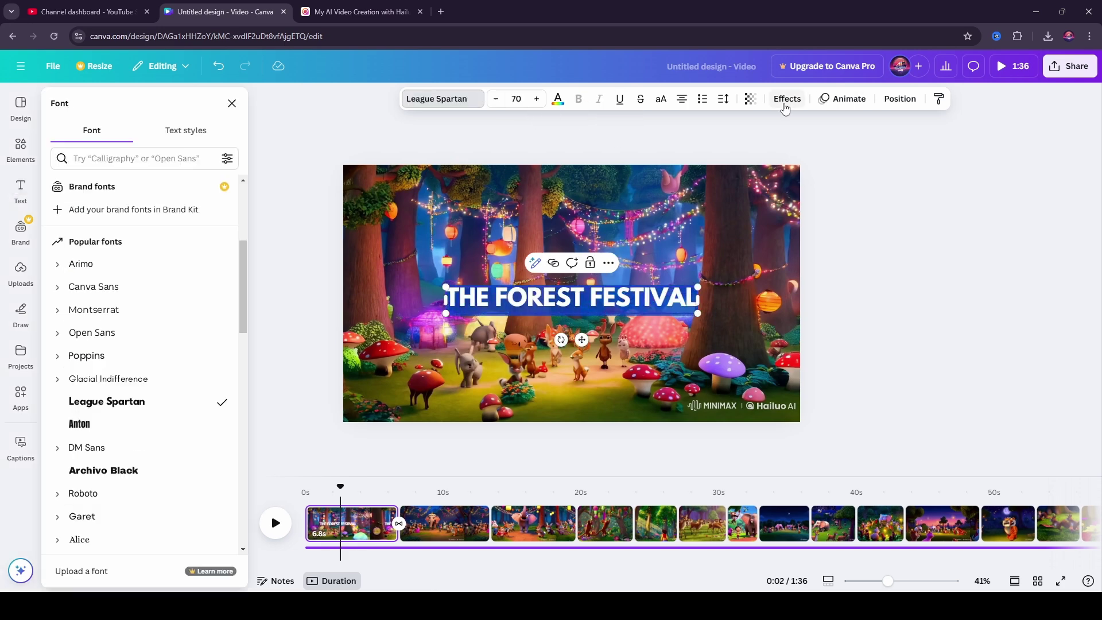
Apply the Outline text effect to the title and curve the text by 17
left_click(786, 98)
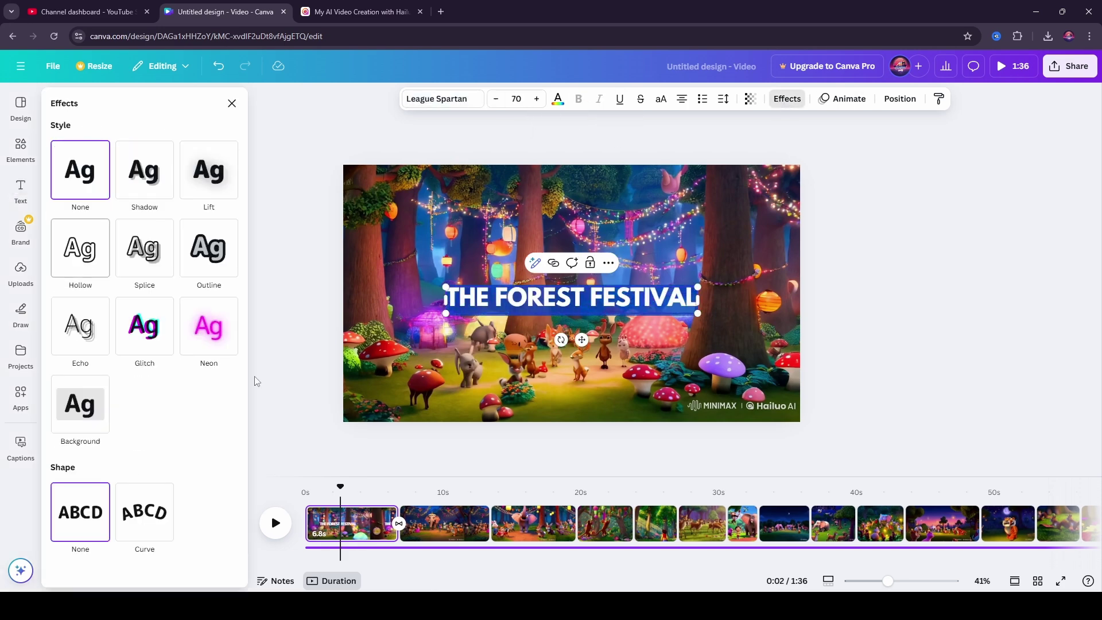
left_click(200, 316)
left_click(139, 308)
left_click(201, 233)
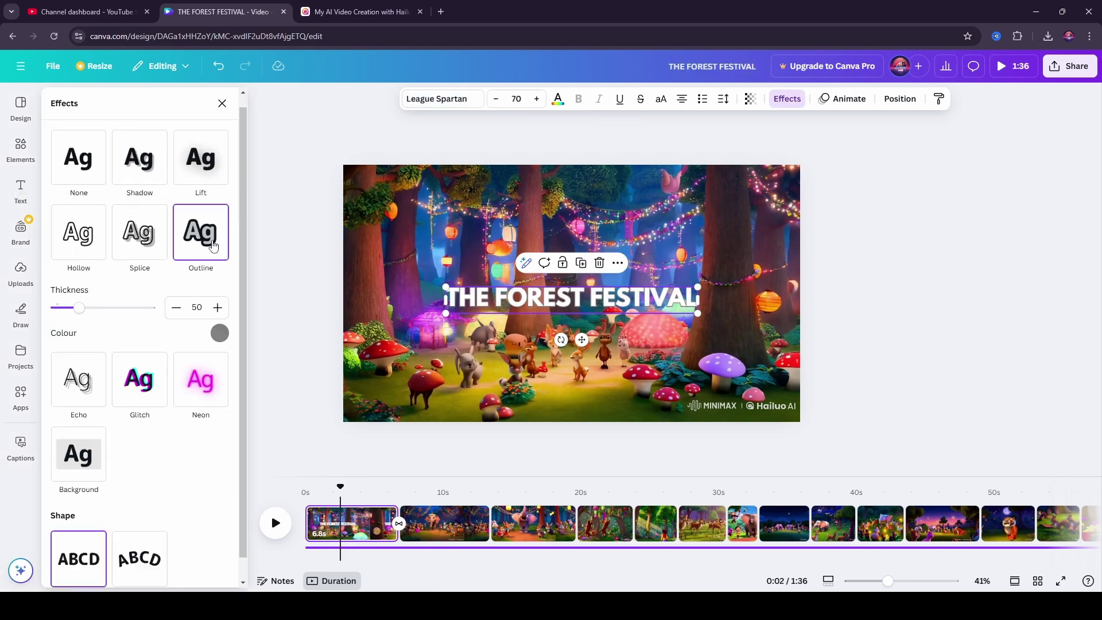
scroll(138, 402, "down", 1)
left_click(140, 535)
left_click_drag(129, 561, 112, 561)
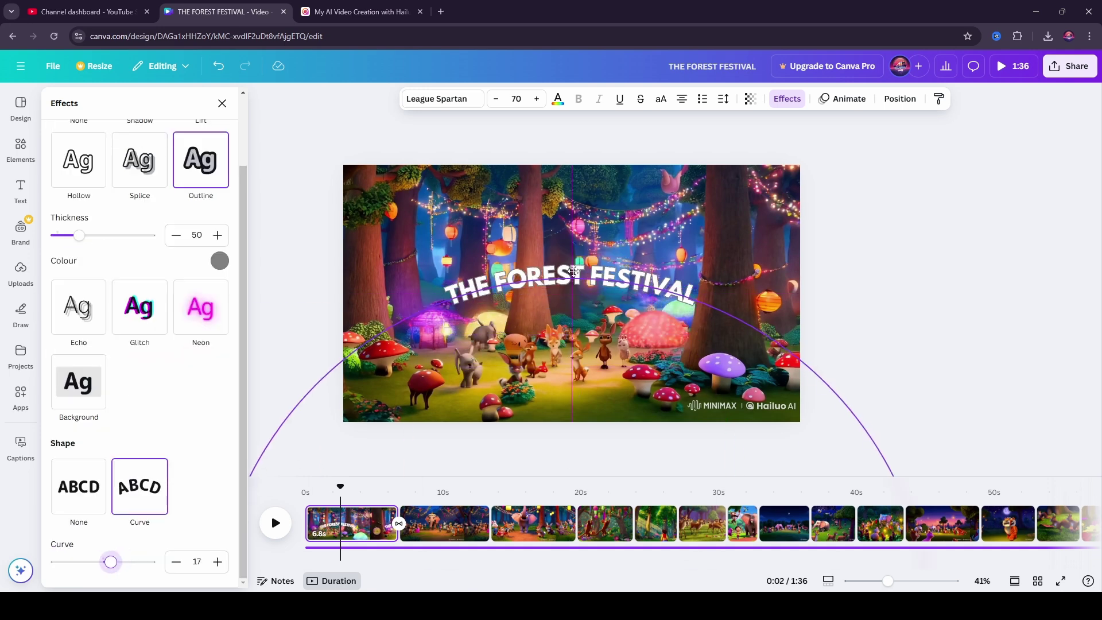
Colour the title light lime green and position it in the middle of the forest scene
left_click(557, 99)
left_click(98, 350)
left_click(65, 381)
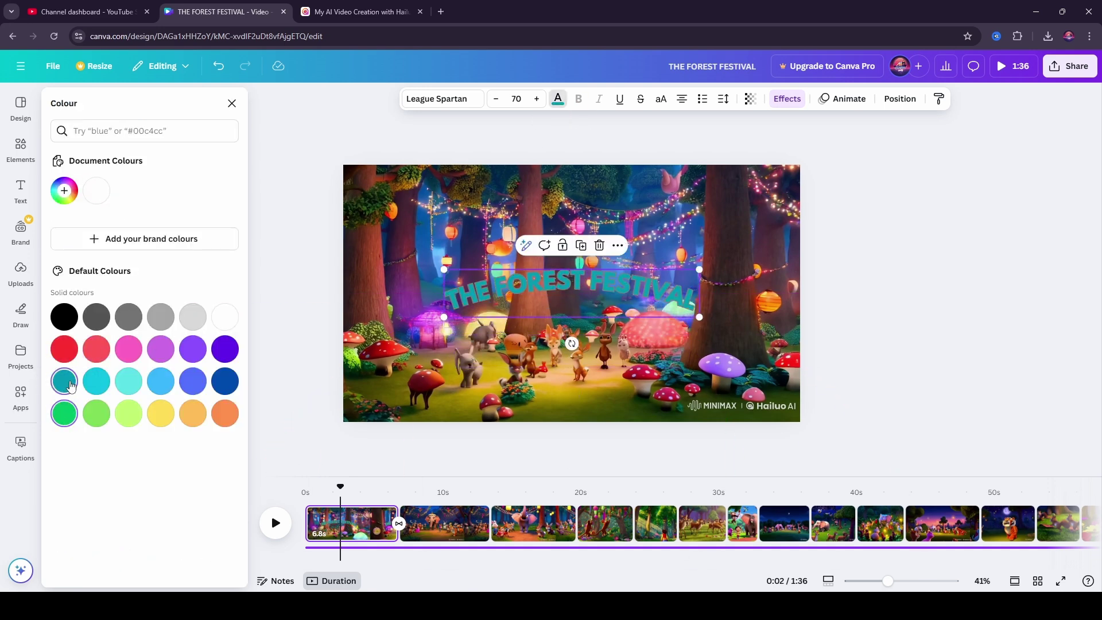
left_click(97, 381)
left_click(161, 413)
left_click(128, 414)
left_click(518, 287)
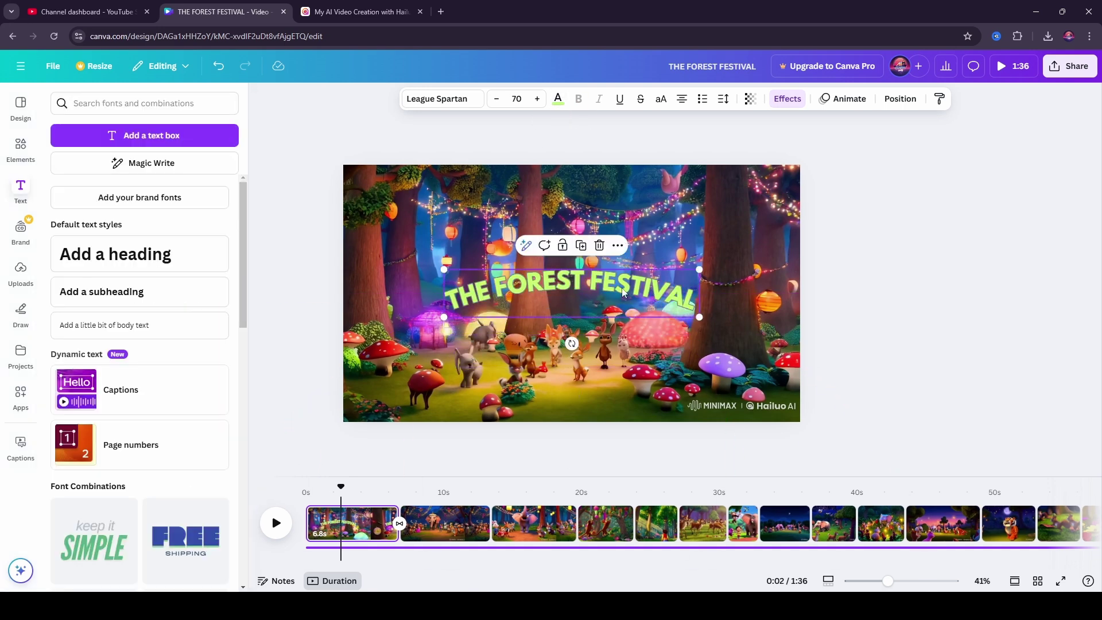
left_click_drag(519, 287, 518, 246)
left_click_drag(519, 245, 518, 293)
left_click(312, 442)
Apply the Bounce text animation to the title and preview the video from its start in full screen
left_click(520, 287)
left_click(842, 98)
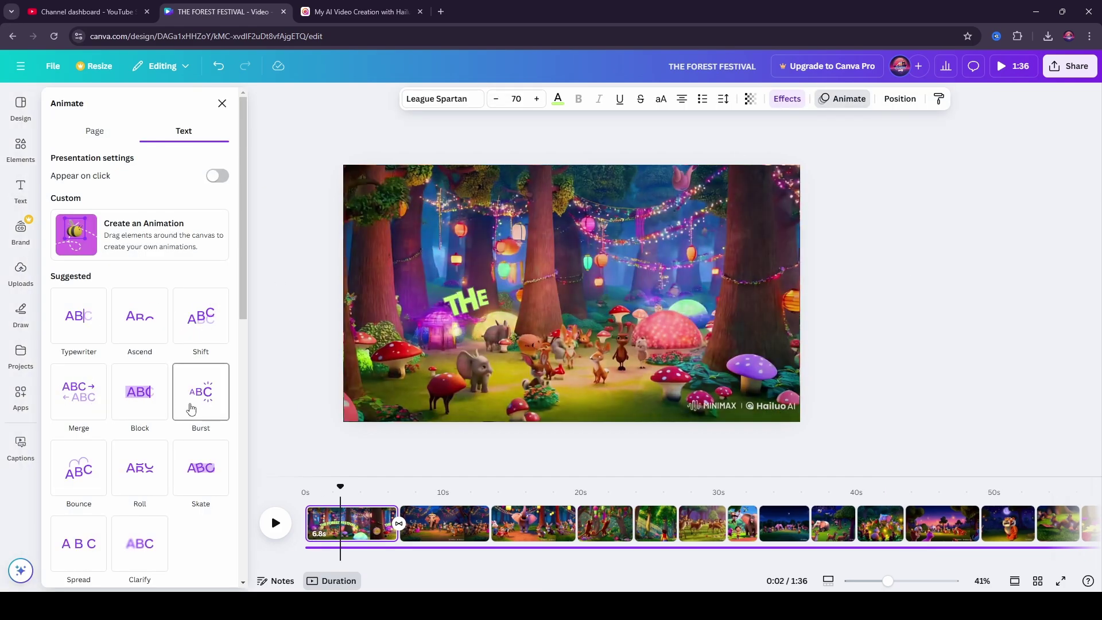
left_click(191, 408)
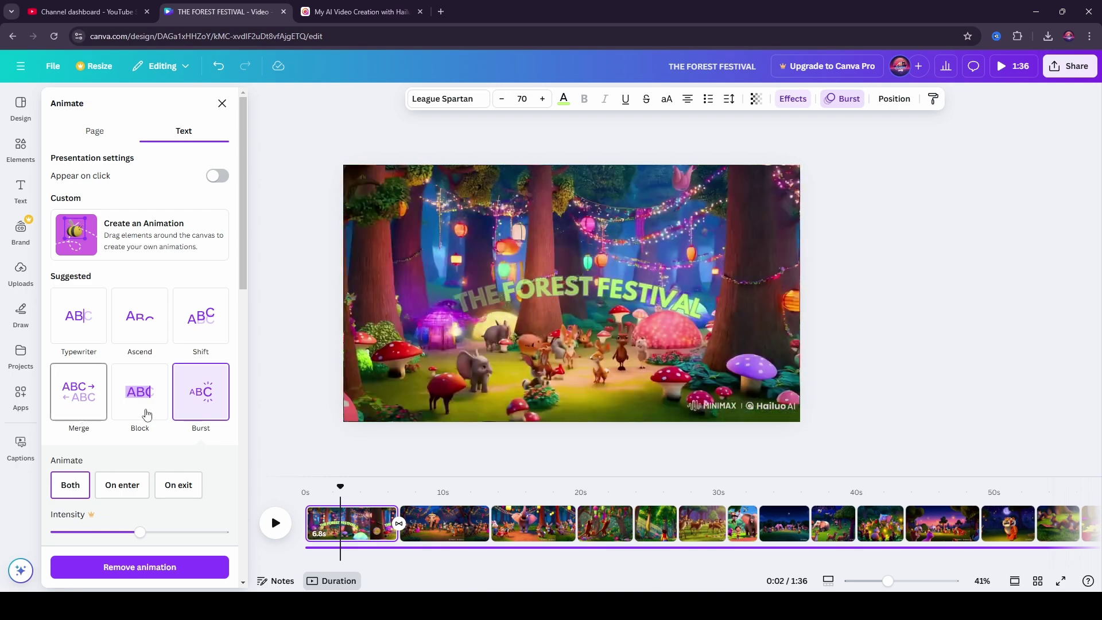
scroll(138, 419, "down", 1)
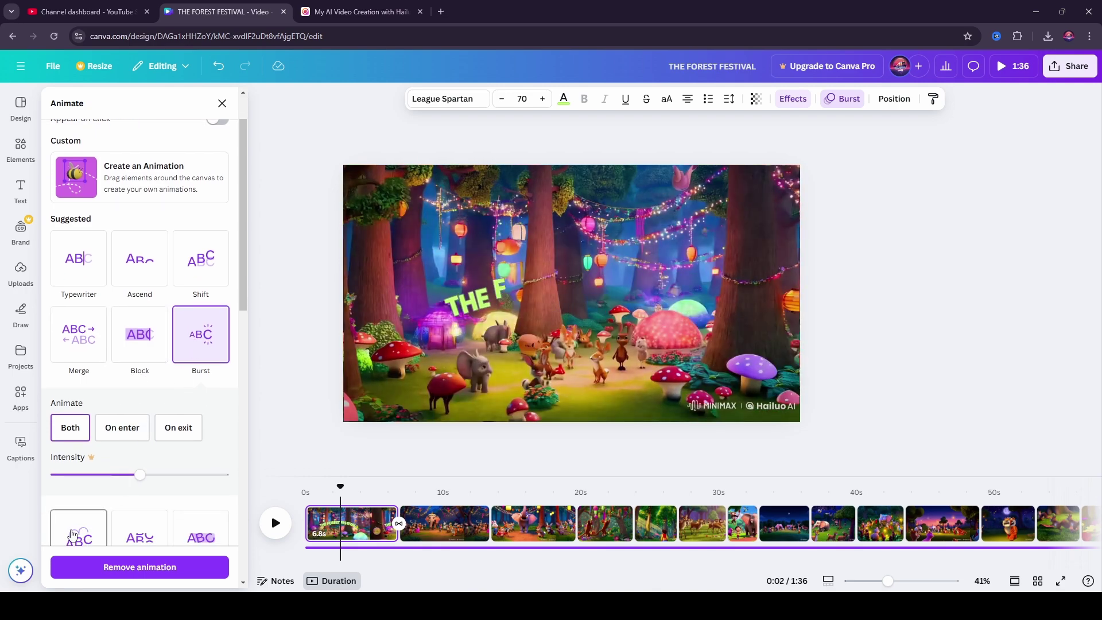
left_click(80, 532)
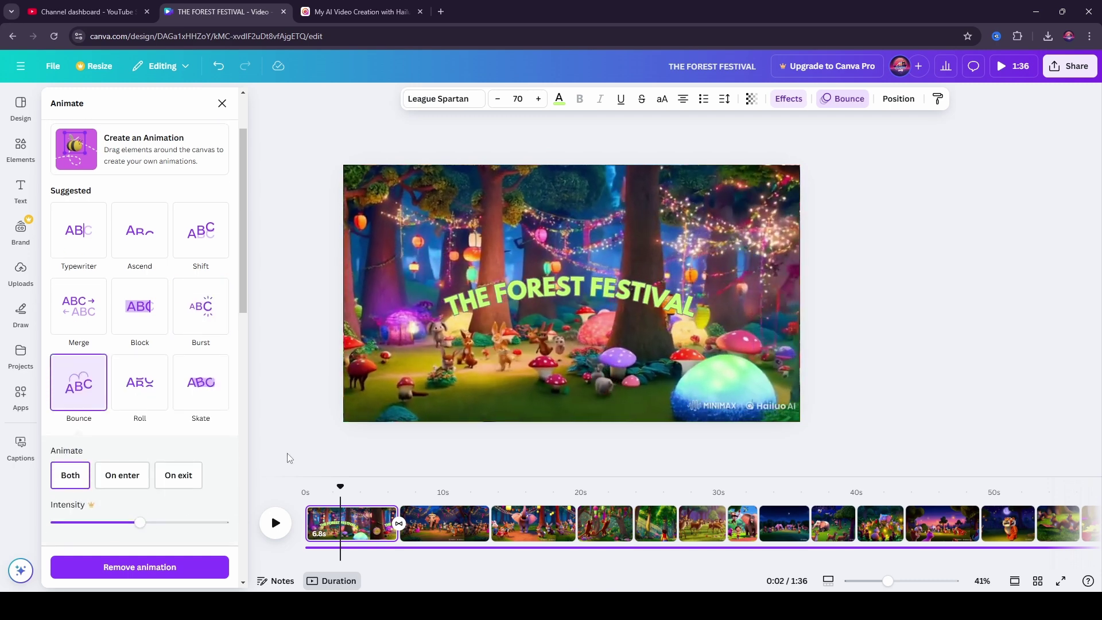
left_click(314, 490)
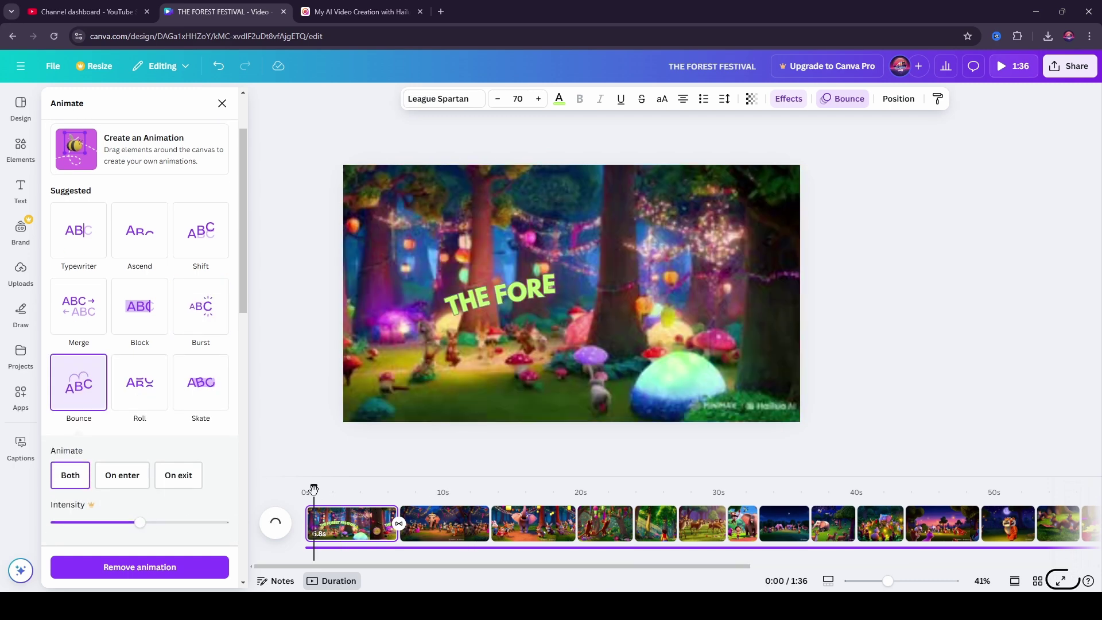
left_click(1061, 579)
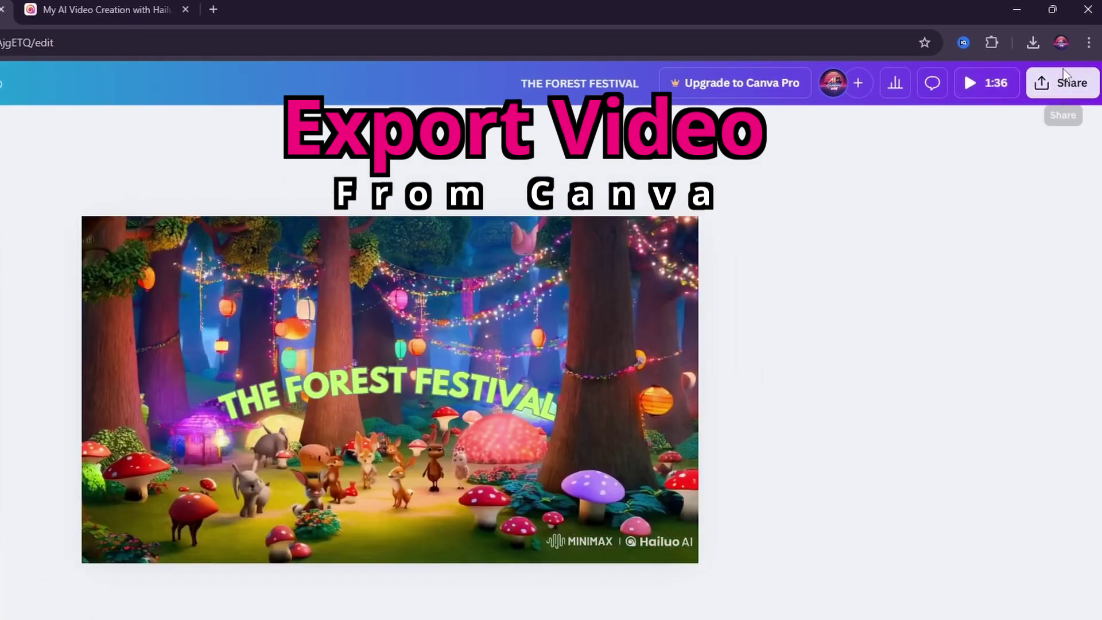
Download all 24 pages of the design as a 1080p MP4 video
left_click(1070, 74)
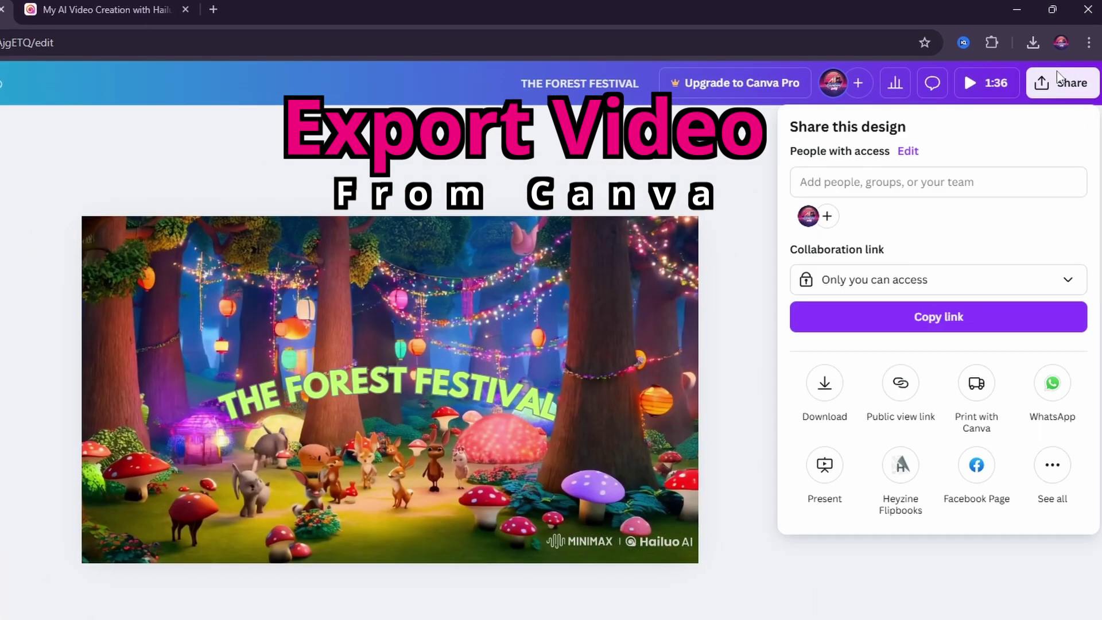
left_click(825, 394)
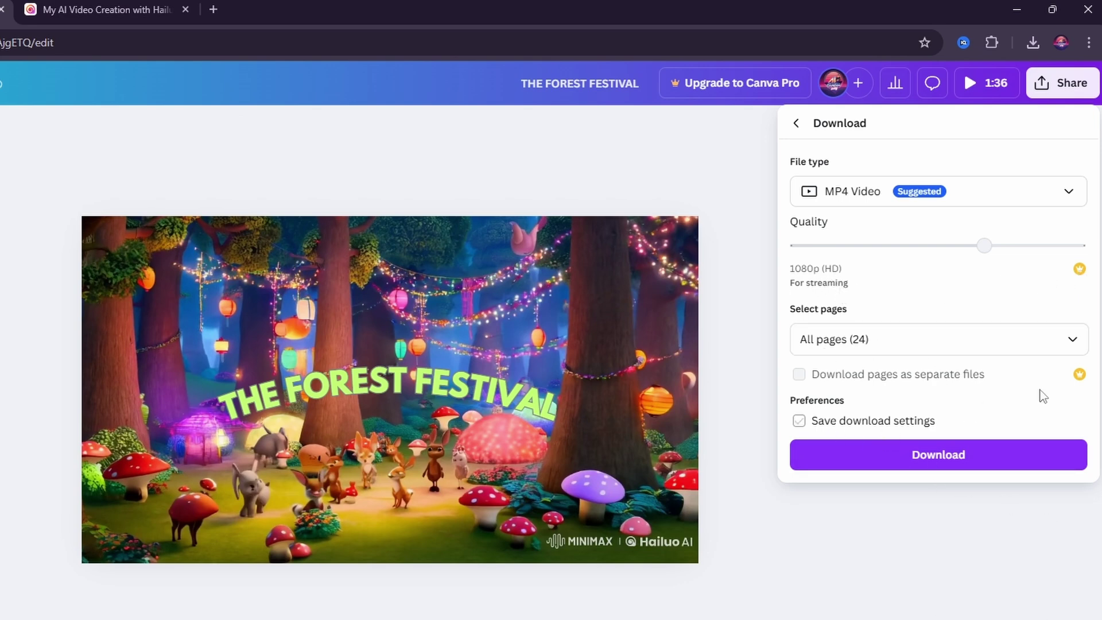
left_click(966, 457)
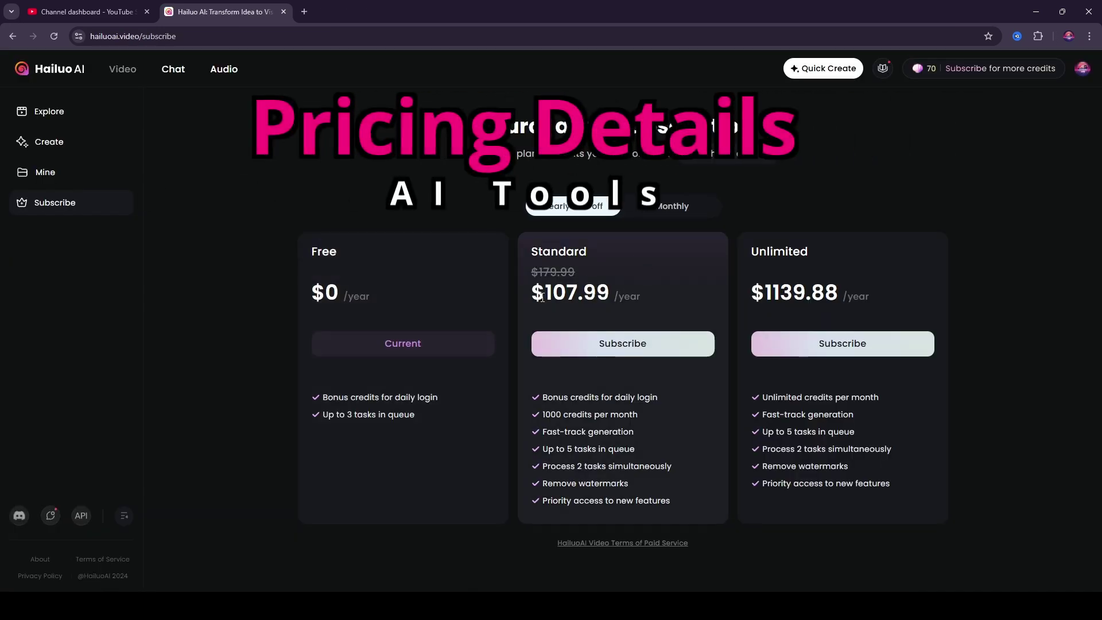
Review the yearly price of the Standard plan and the features included in the Free plan on the subscription page
left_click_drag(541, 297, 638, 293)
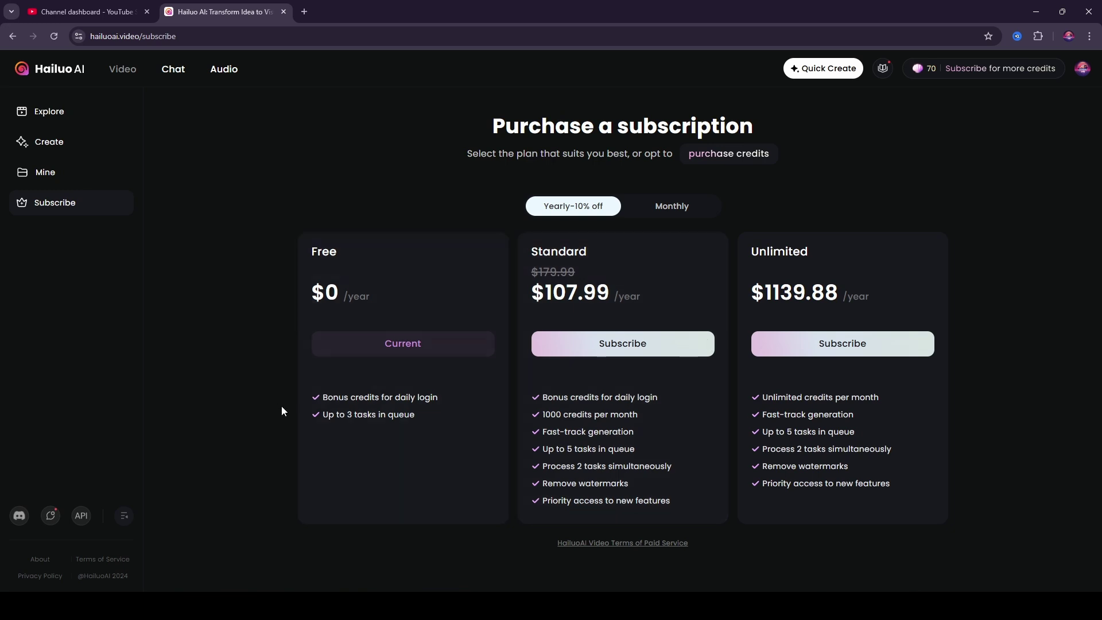
left_click_drag(322, 397, 437, 399)
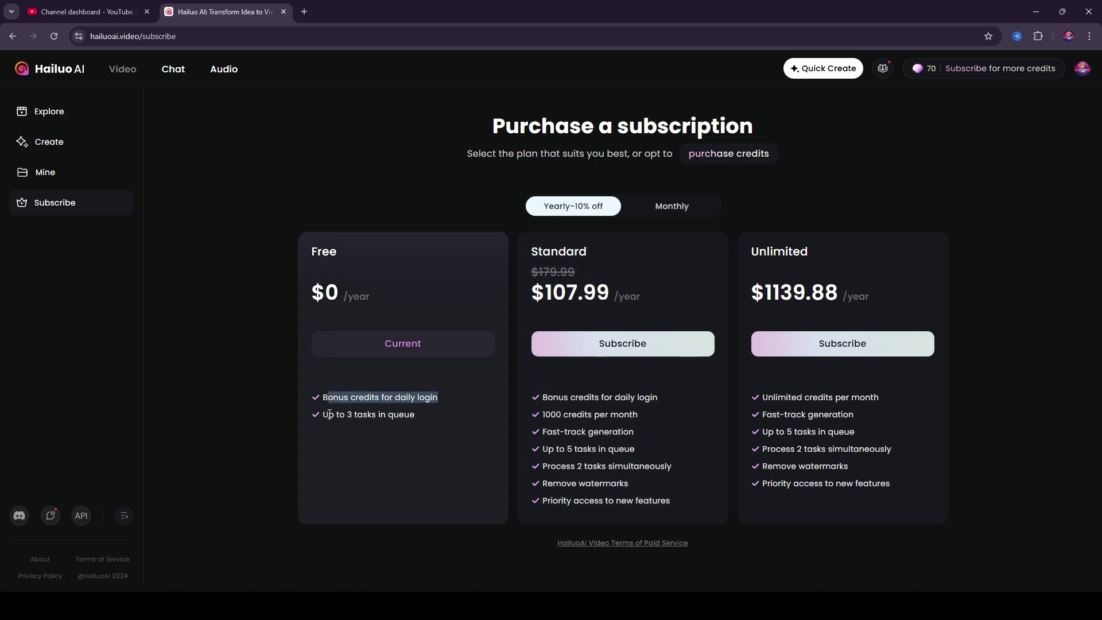
left_click_drag(323, 414, 402, 415)
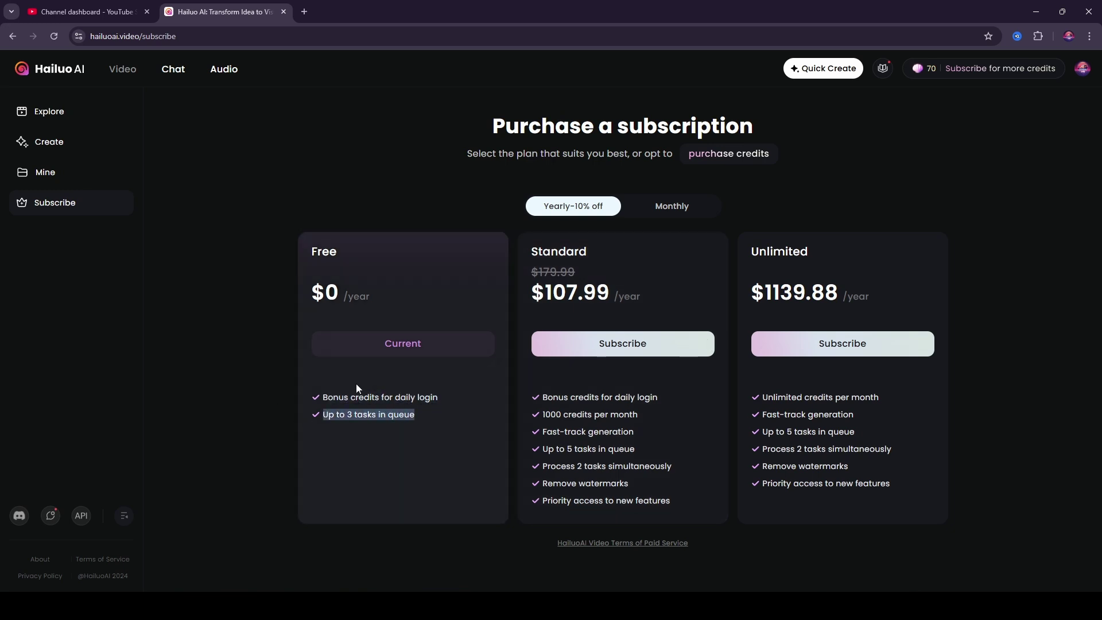
left_click(317, 455)
left_click_drag(317, 457, 345, 459)
left_click_drag(343, 459, 347, 471)
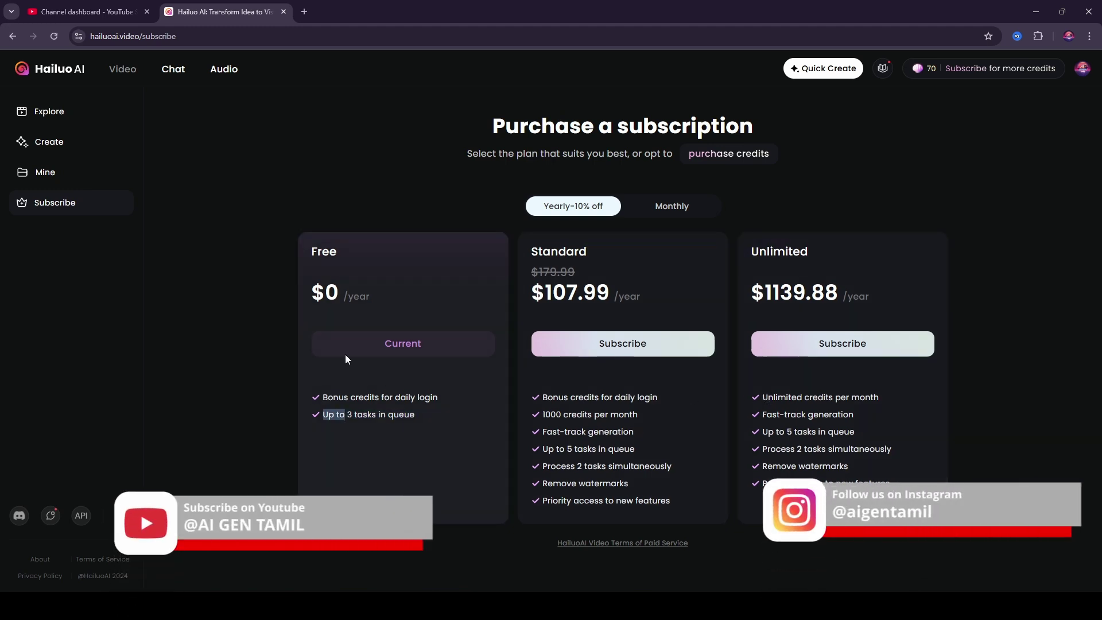
left_click(368, 424)
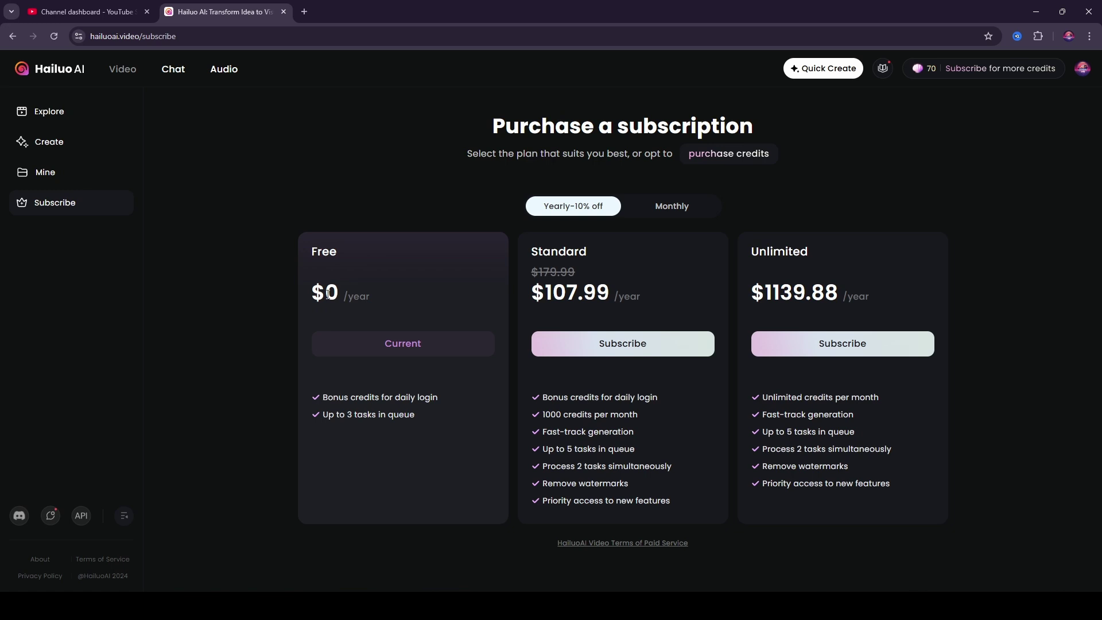
Check the Standard plan's price under Monthly billing and the Unlimited plan's price under Yearly billing
left_click(685, 214)
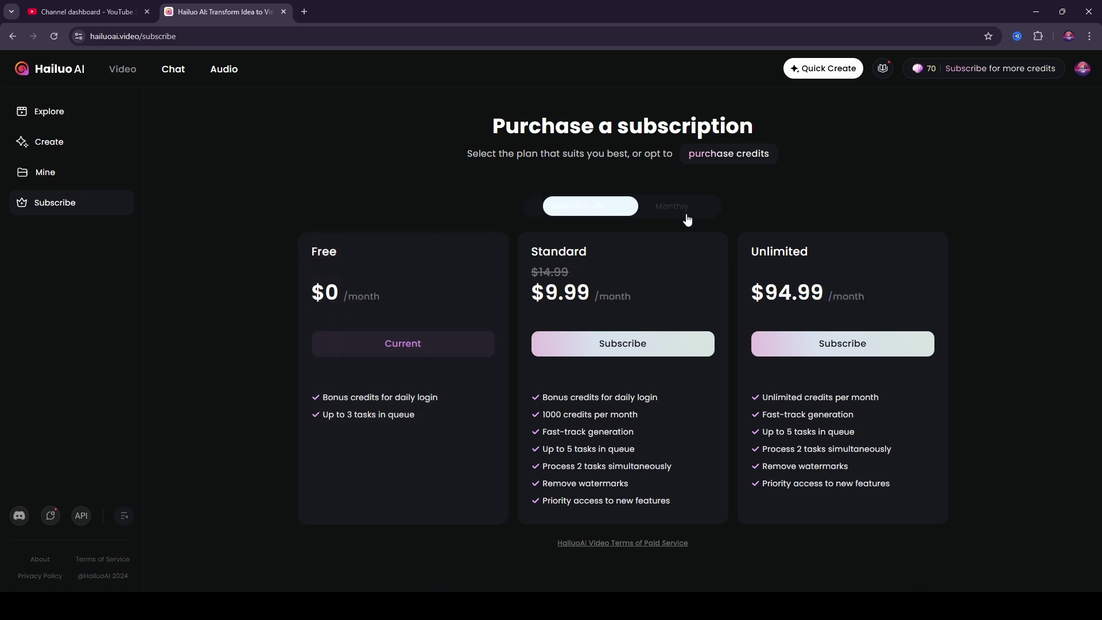
left_click_drag(534, 299, 587, 301)
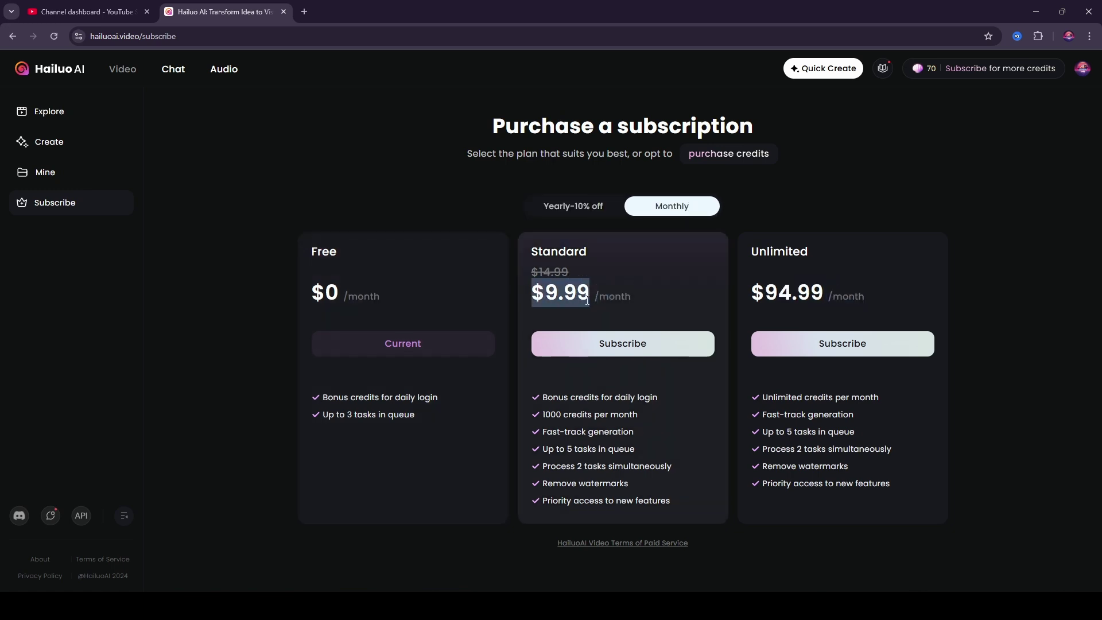
left_click(572, 205)
left_click_drag(759, 252, 875, 295)
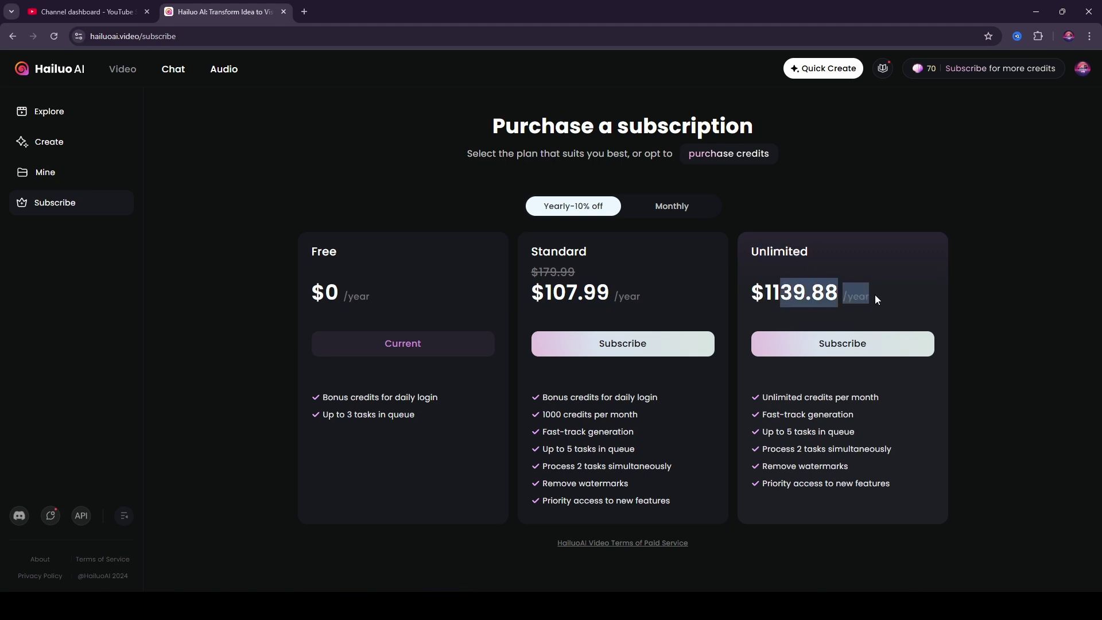